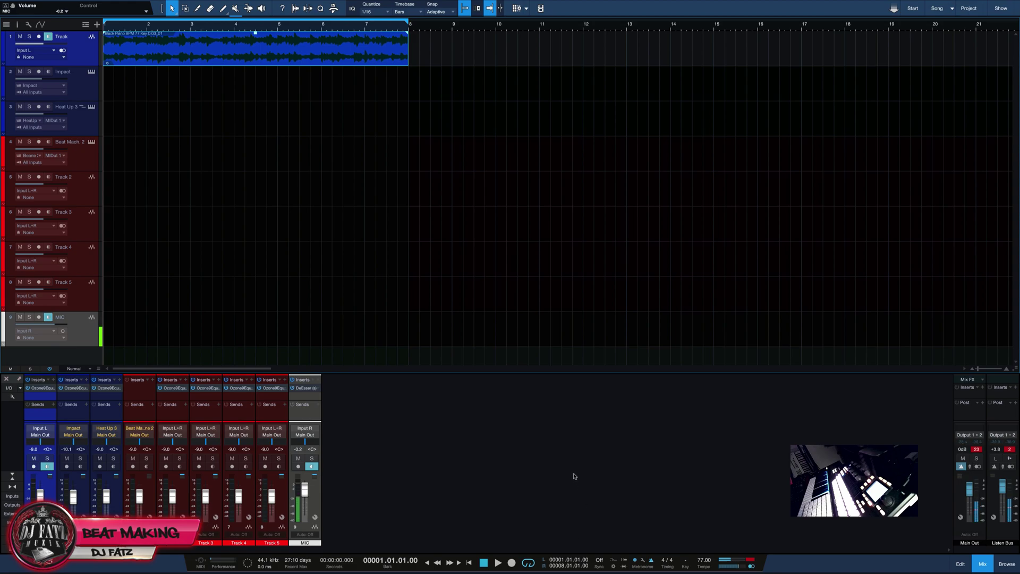
# Step: Play the piano loop on the first track, then stop and return to the start of the song
pyautogui.click(497, 562)
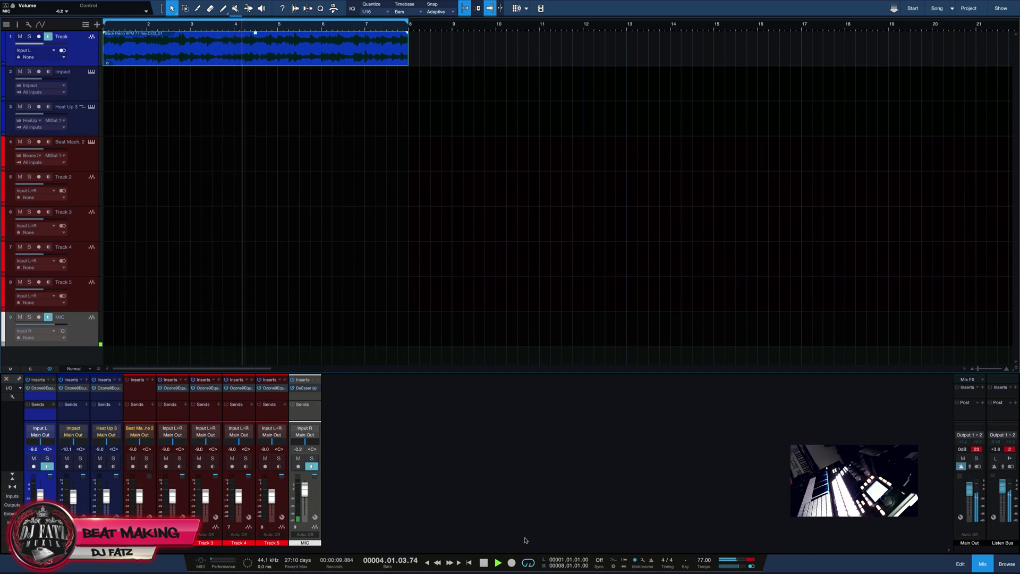
pyautogui.click(484, 563)
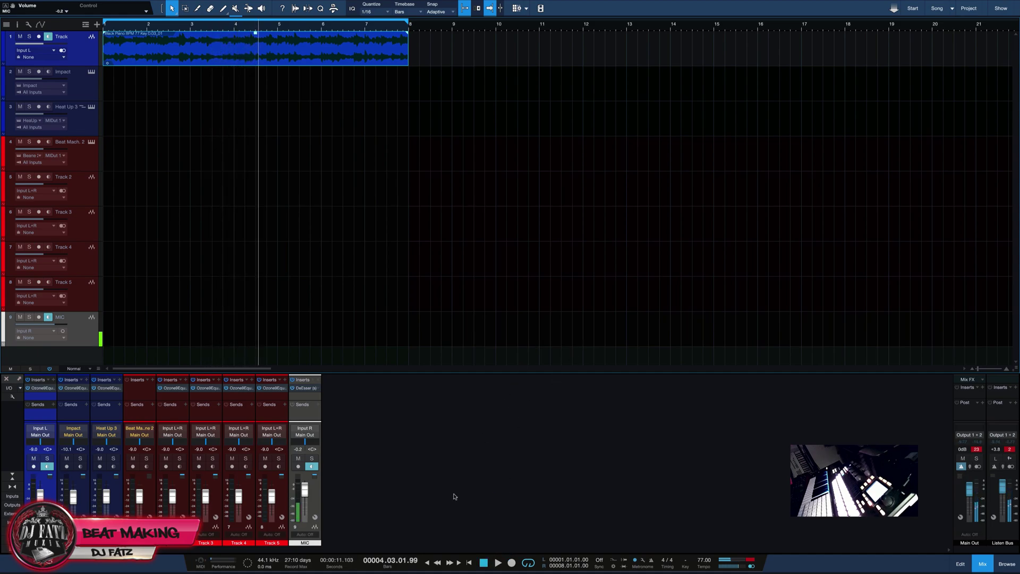
pyautogui.click(483, 563)
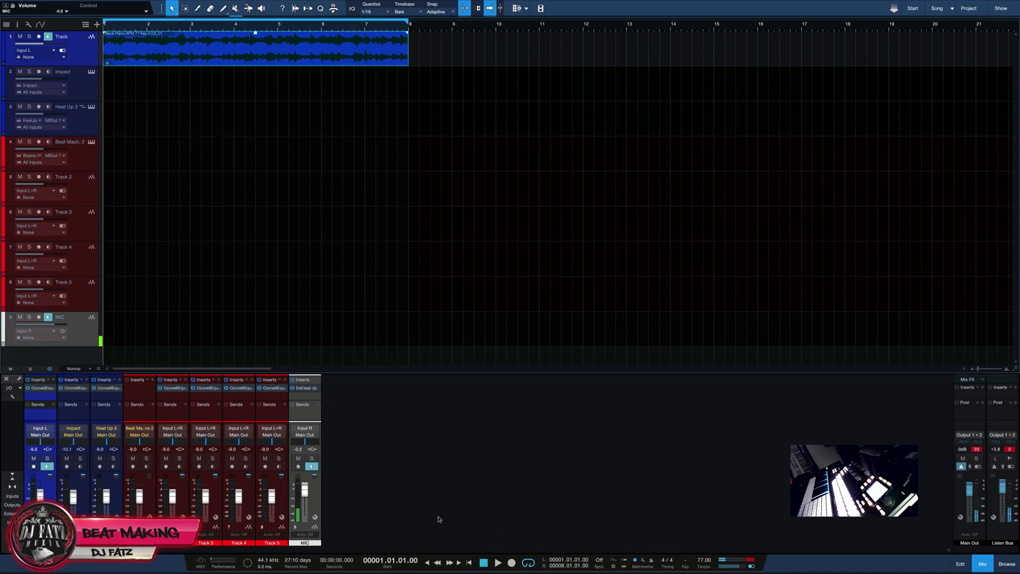
# Step: Set the file tempo of the Black Piano audio event to 77
pyautogui.rightClick(355, 50)
pyautogui.rightClick(329, 53)
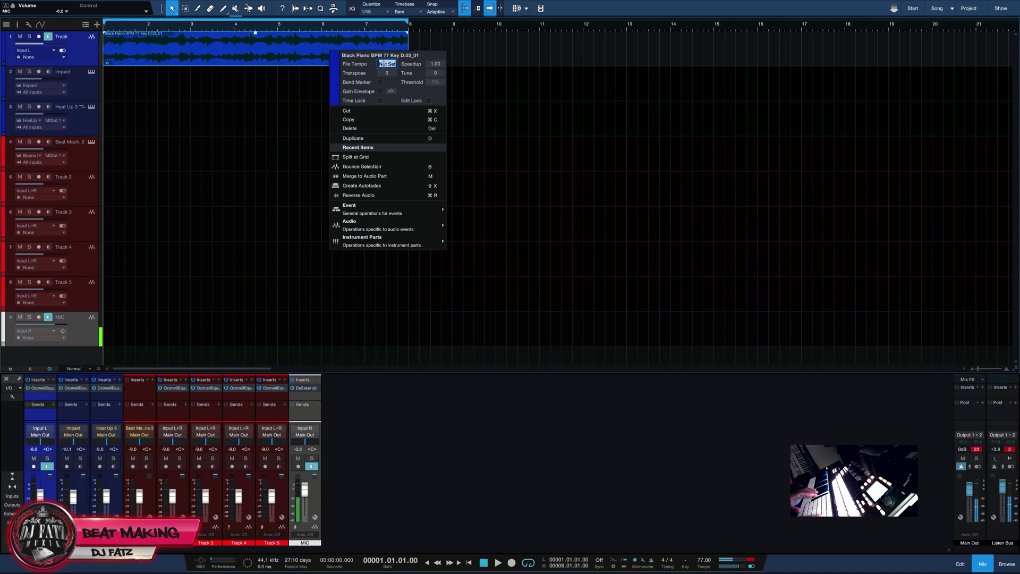
pyautogui.write('77')
pyautogui.press('Return')
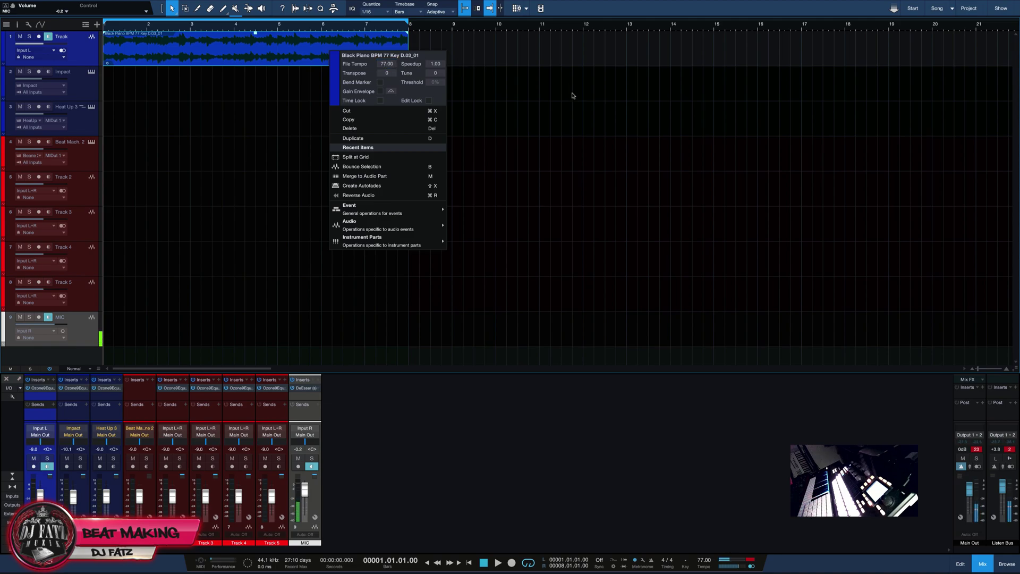
pyautogui.click(547, 108)
# Step: Transpose the Black Piano audio event up by 4 semitones
pyautogui.rightClick(377, 51)
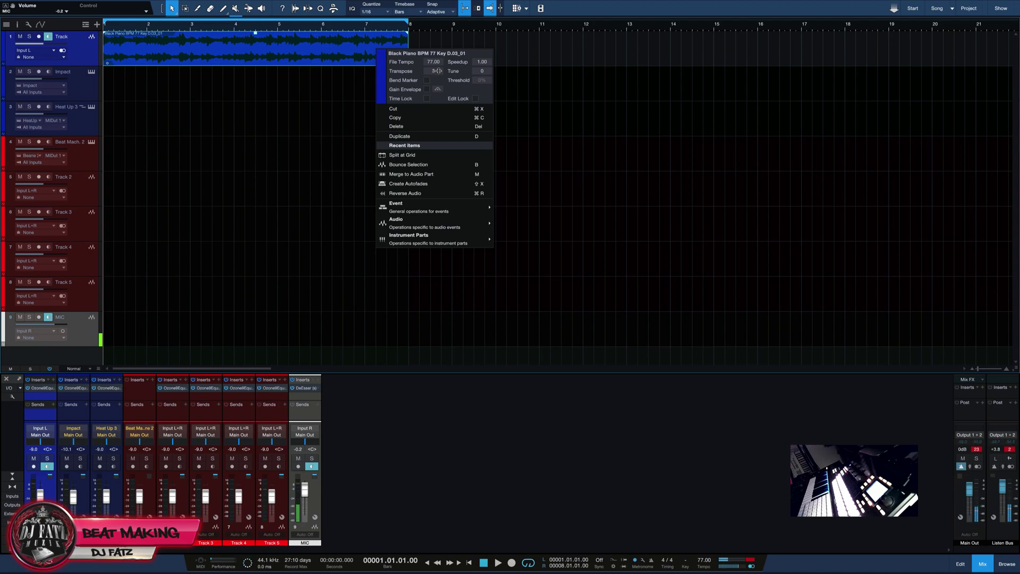
pyautogui.click(550, 146)
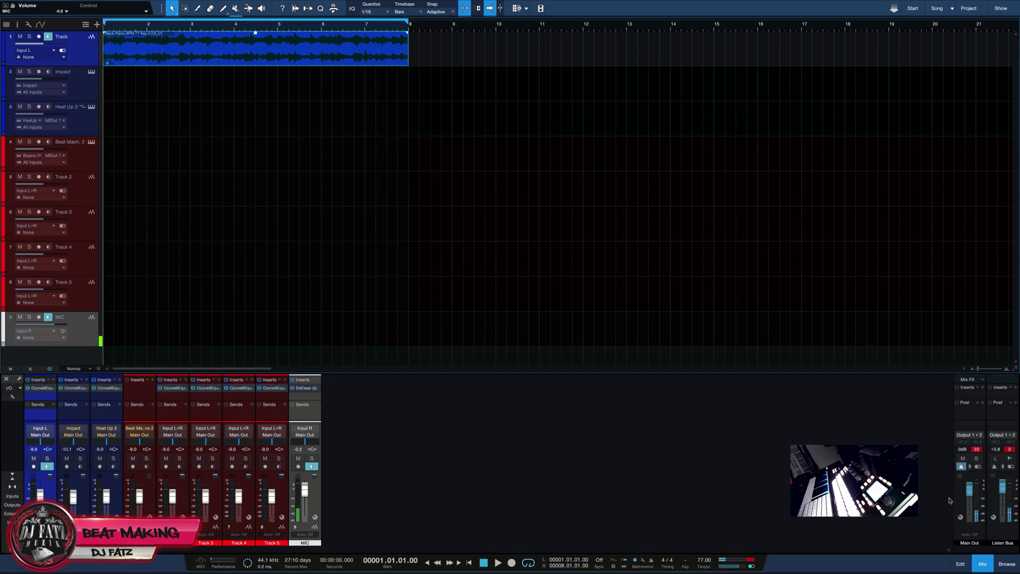
# Step: Listen to the transposed piano loop from the beginning, then return the playhead to the start
pyautogui.click(497, 563)
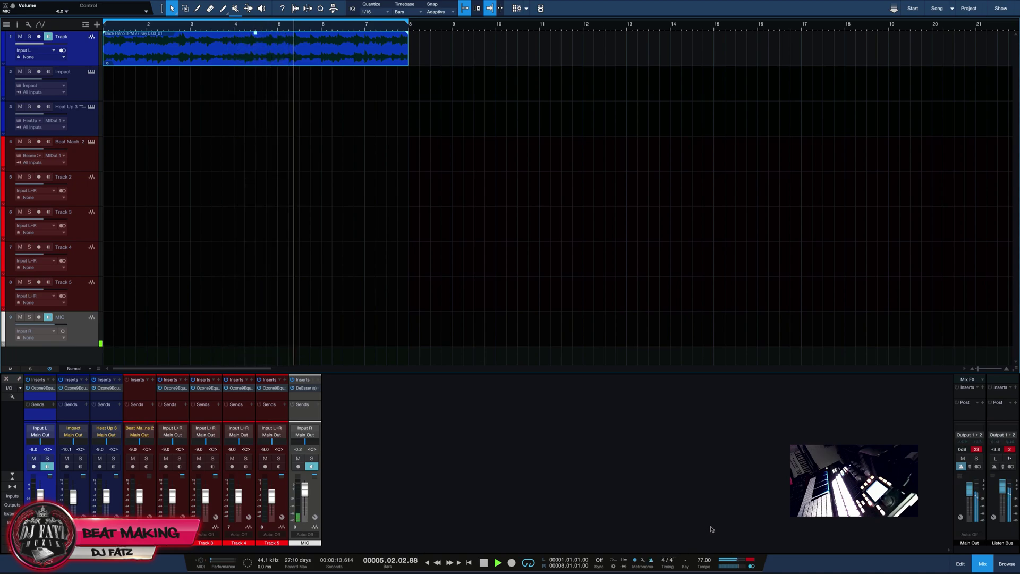
pyautogui.click(484, 563)
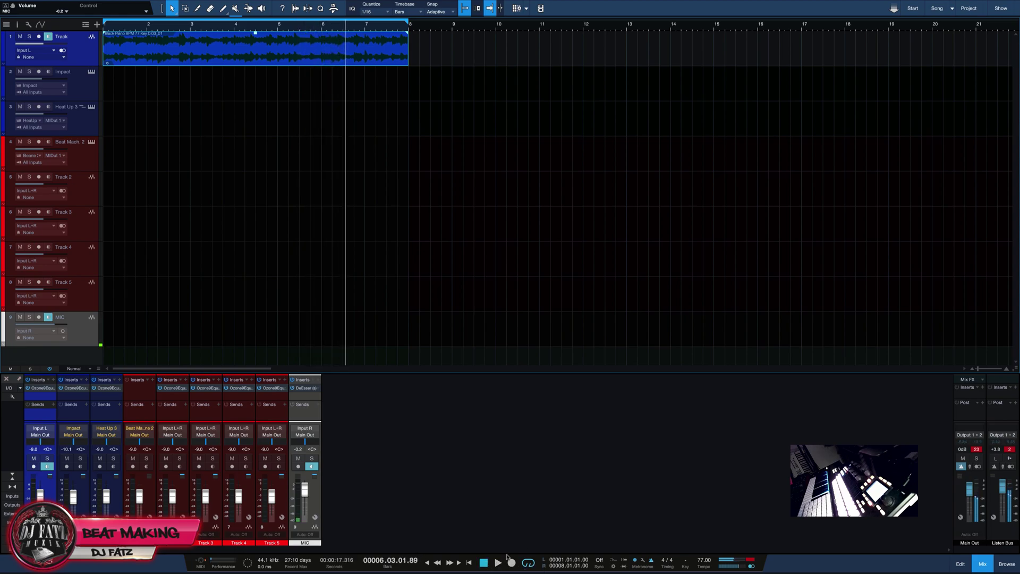
pyautogui.click(483, 563)
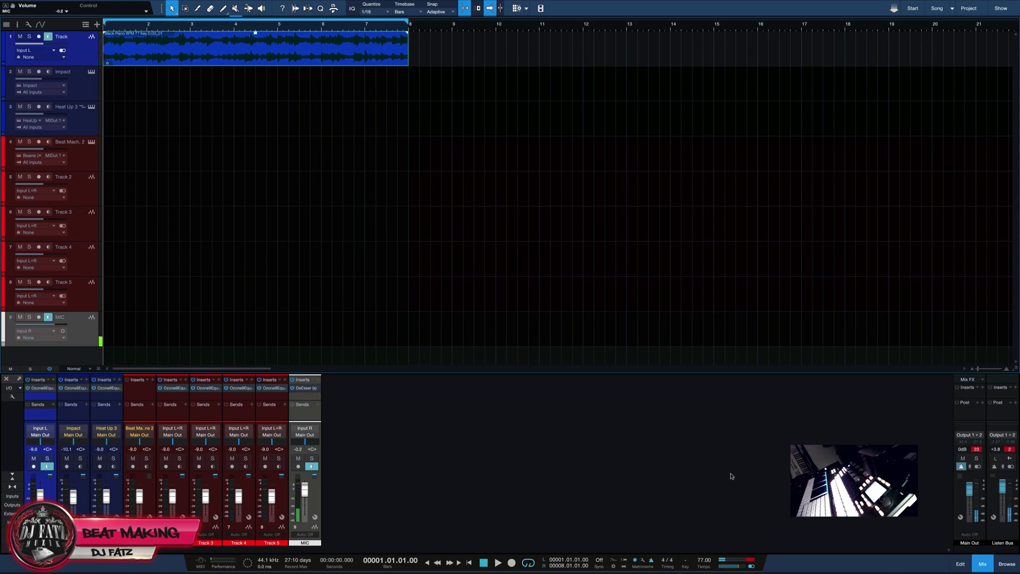
# Step: Set the quantize value to 1/2 and split the piano audio event at the grid
pyautogui.moveTo(378, 29)
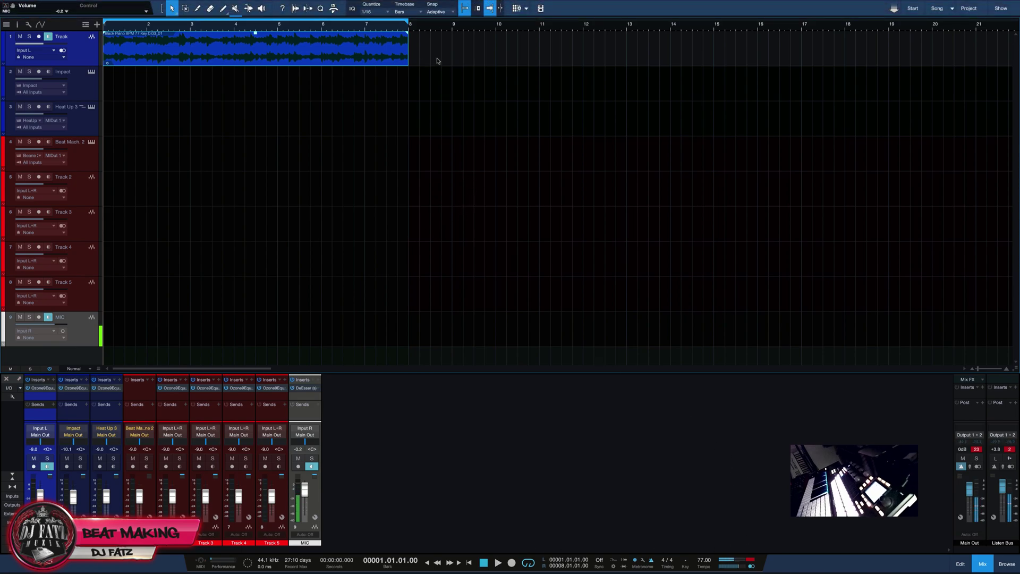
pyautogui.click(387, 12)
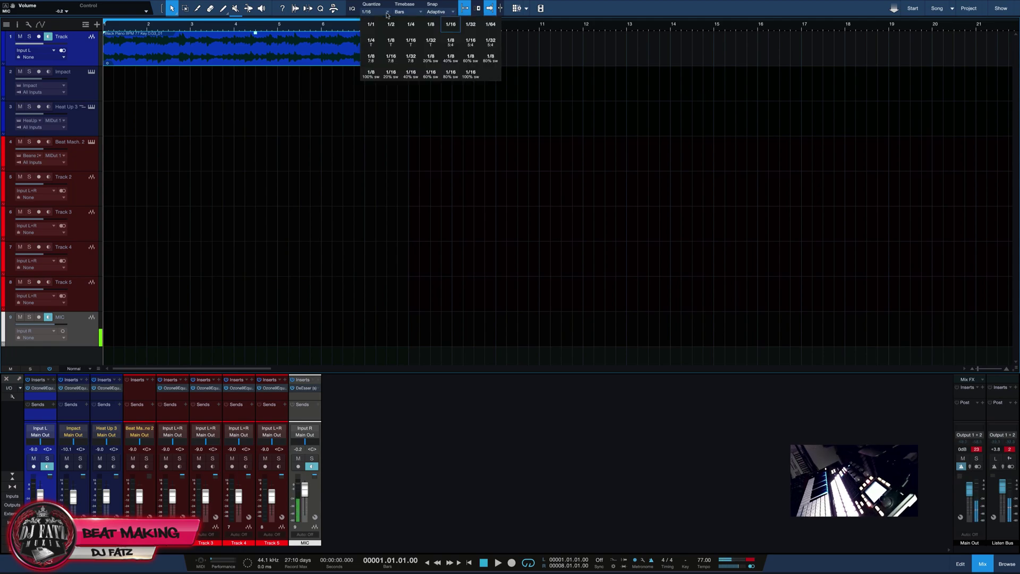
pyautogui.click(392, 25)
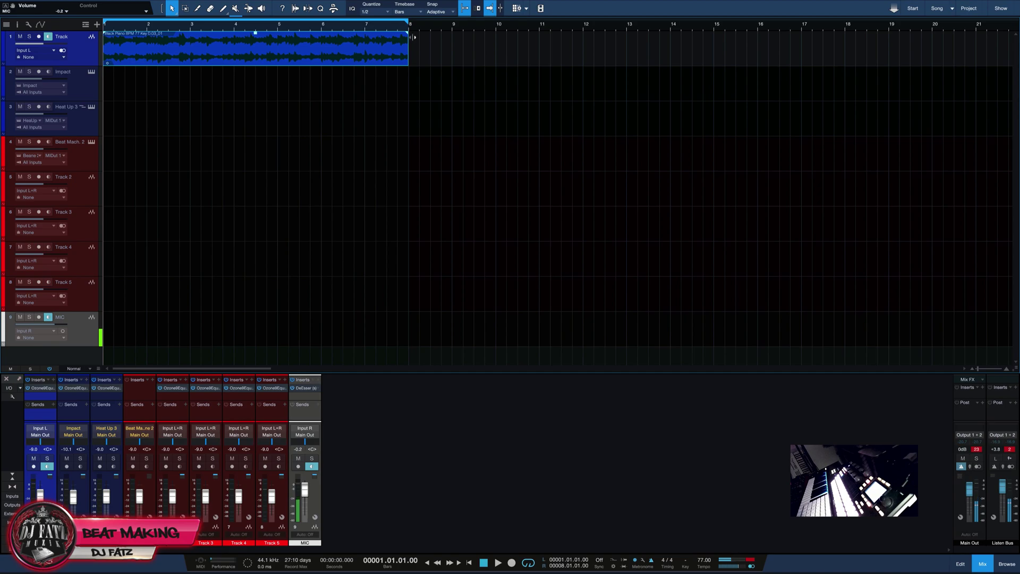
pyautogui.rightClick(371, 55)
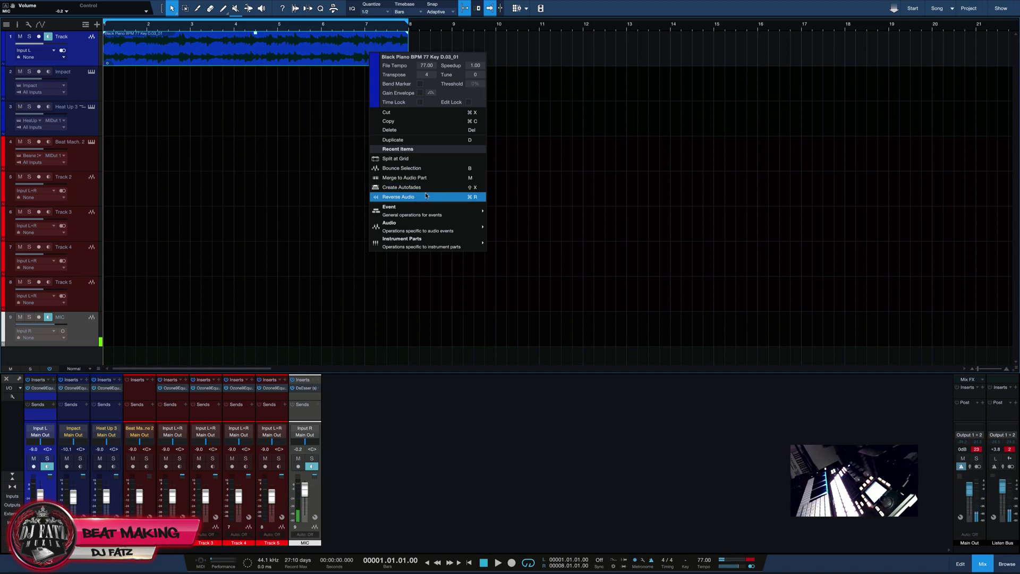
pyautogui.moveTo(410, 208)
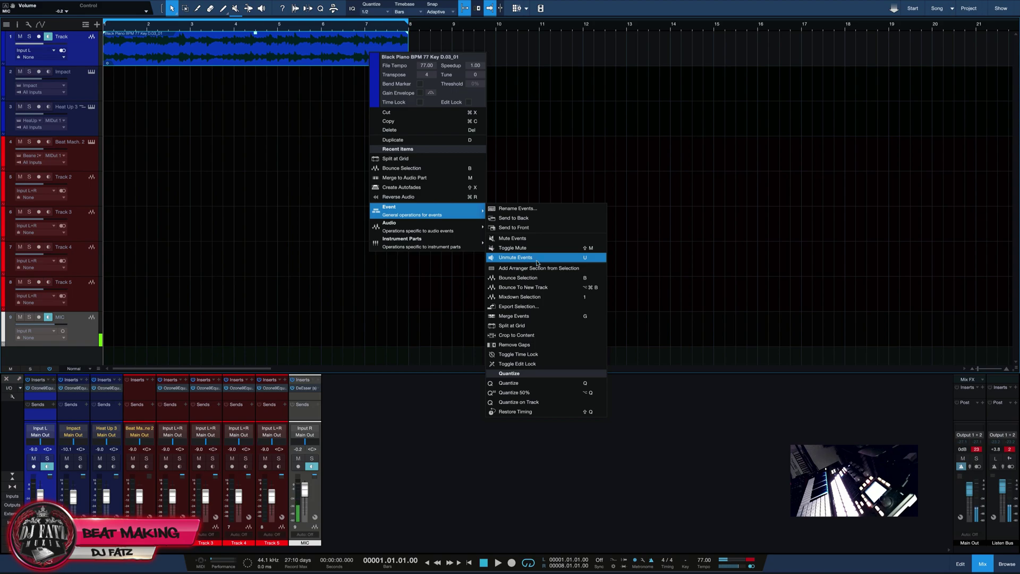
pyautogui.click(536, 325)
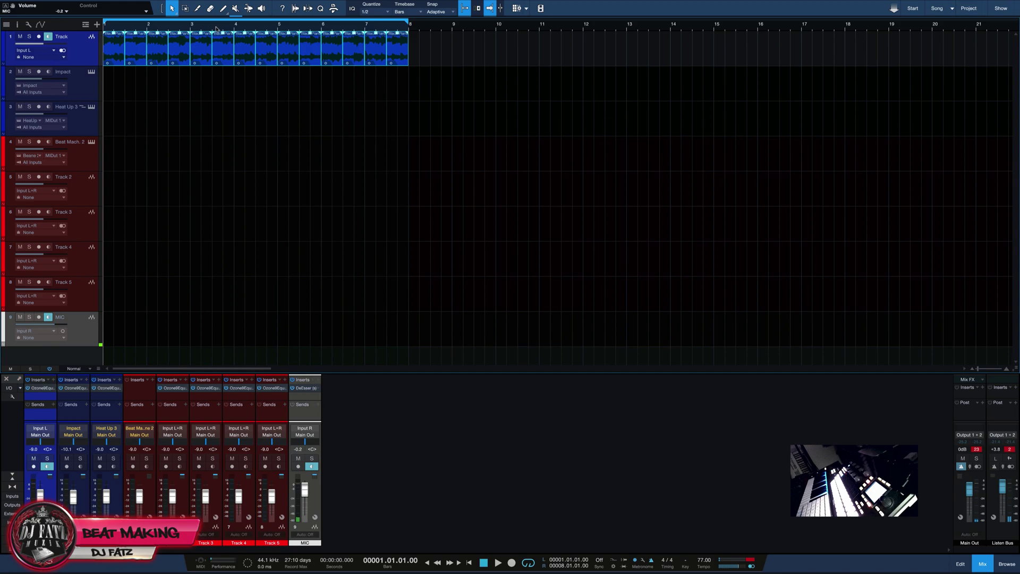
# Step: Send all the piano slices to a new Impact sampler instrument
pyautogui.rightClick(183, 47)
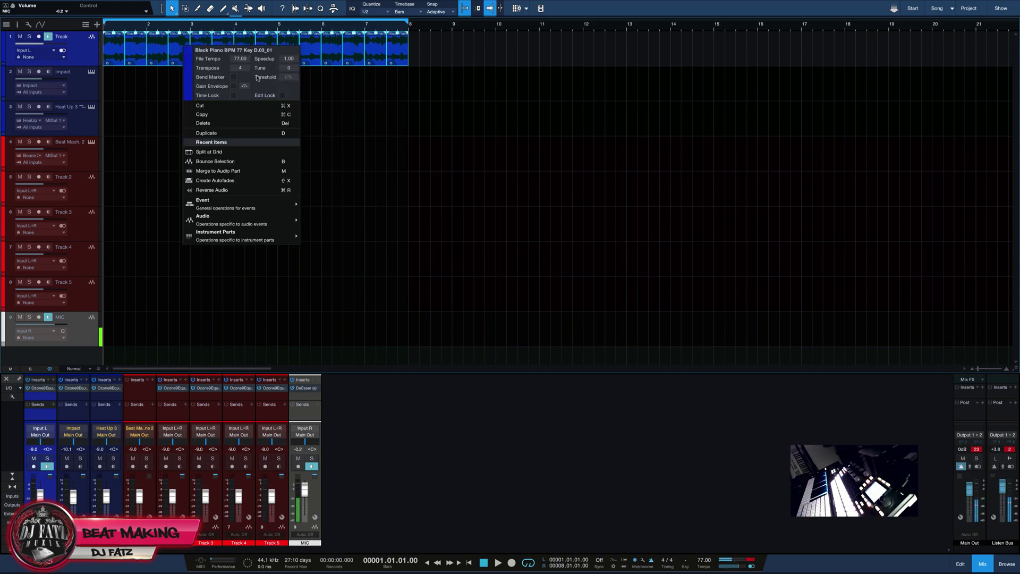
pyautogui.moveTo(233, 203)
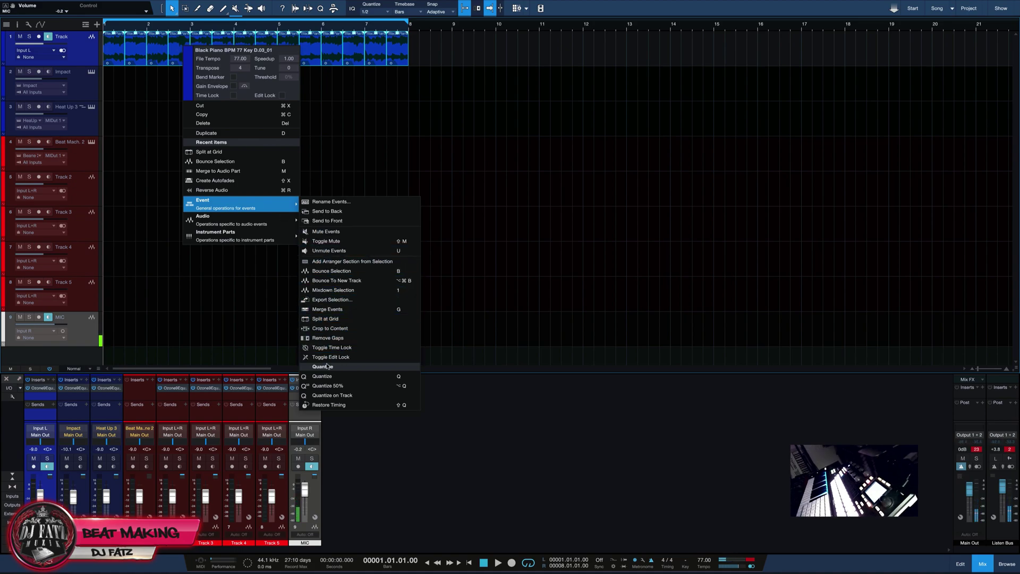
pyautogui.moveTo(257, 223)
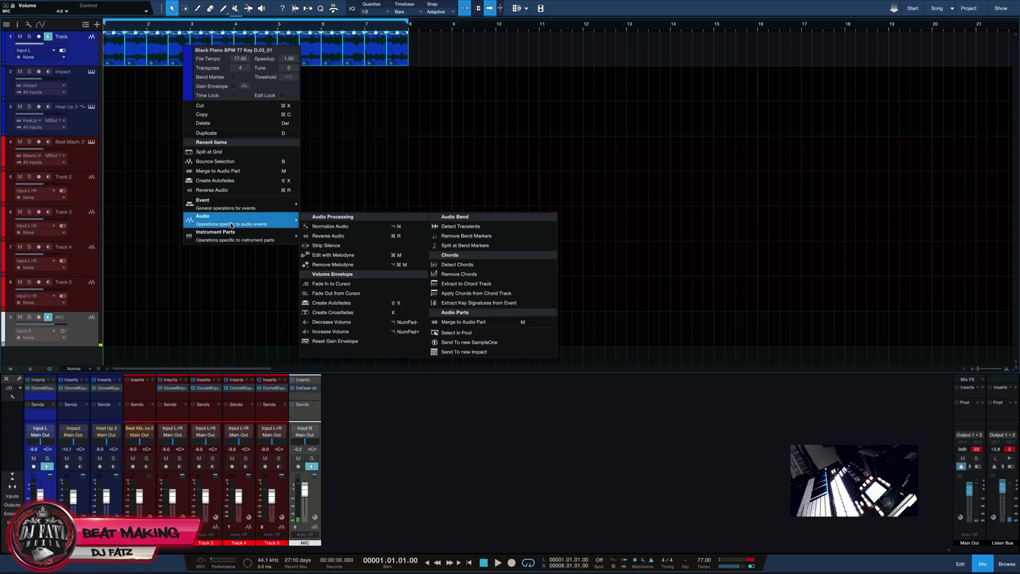
pyautogui.click(491, 353)
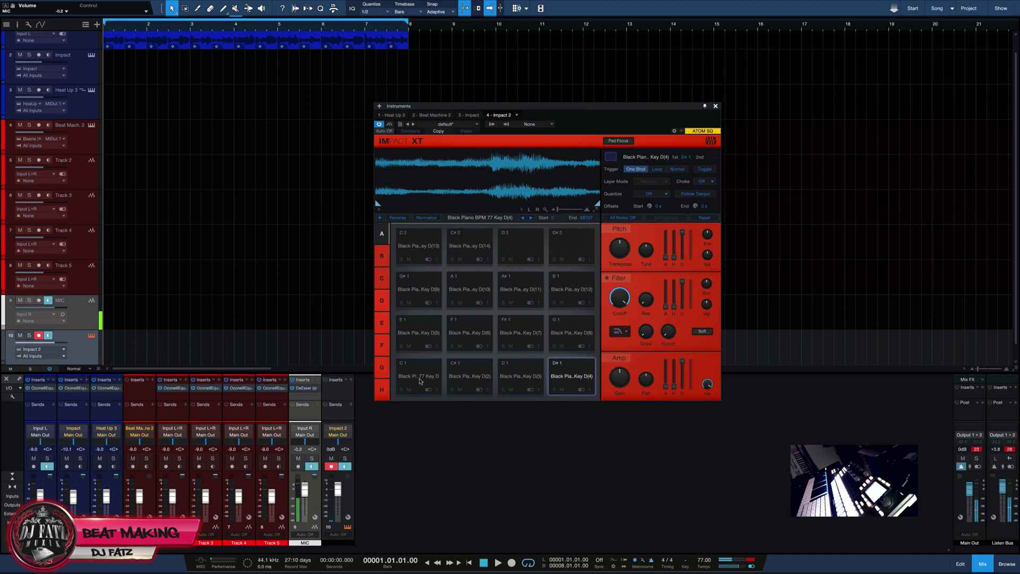
# Step: Select all the sliced sample pads in Impact XT and assign them to choke group 1
pyautogui.click(420, 380)
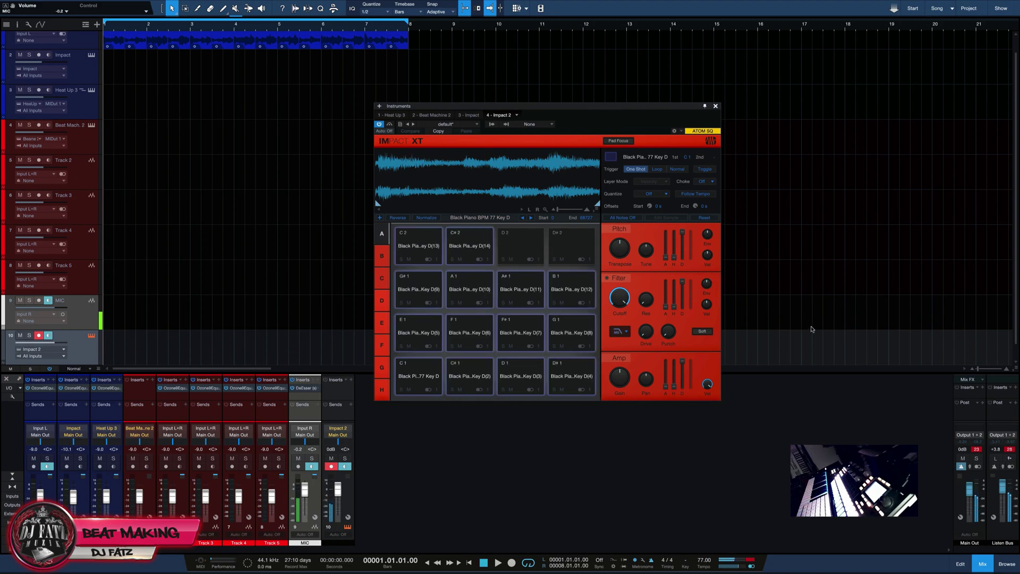
pyautogui.click(713, 184)
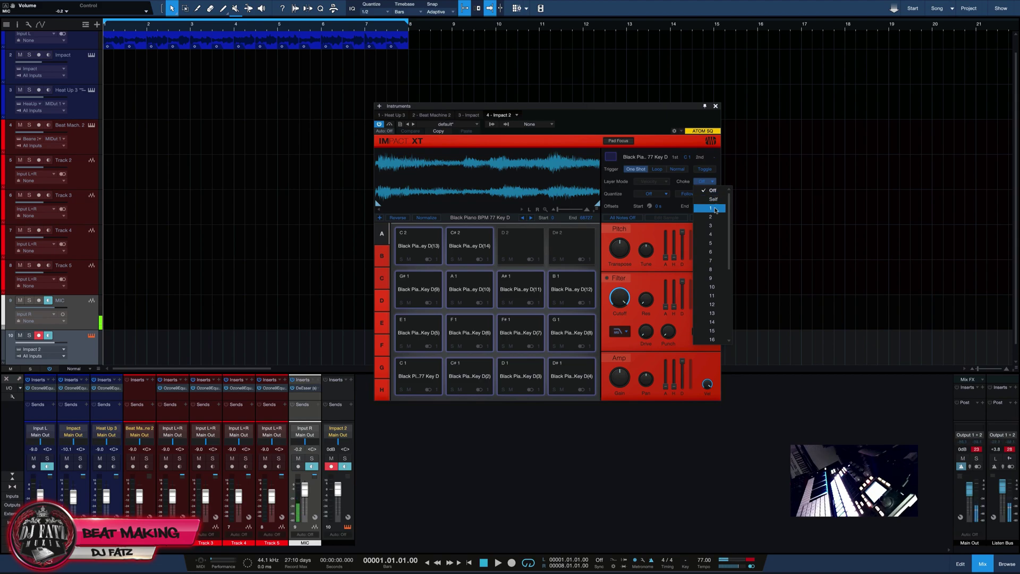
pyautogui.click(715, 208)
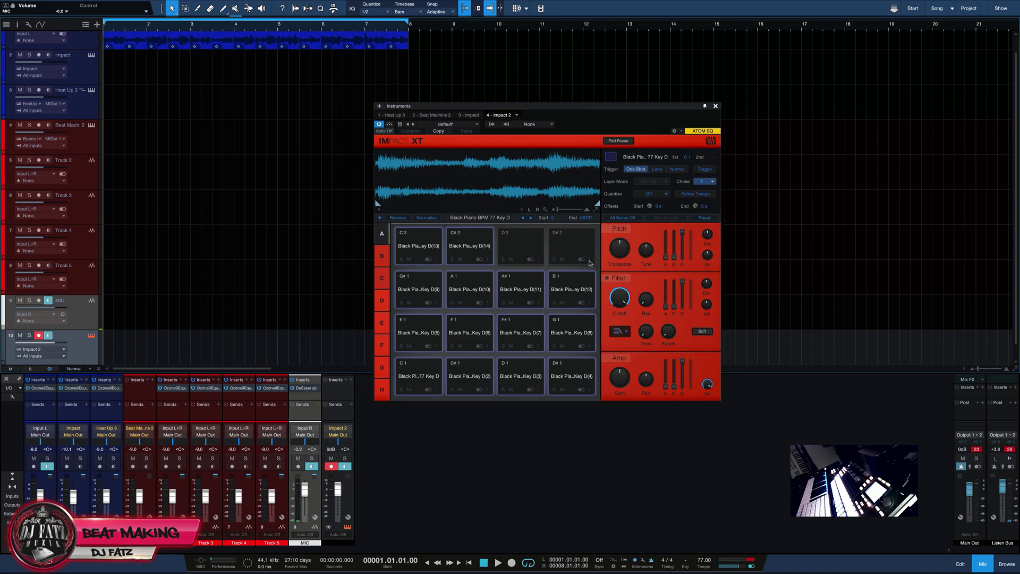
# Step: Bring the first track back into view and move the Impact XT window higher over the arrangement
pyautogui.moveTo(1019, 2)
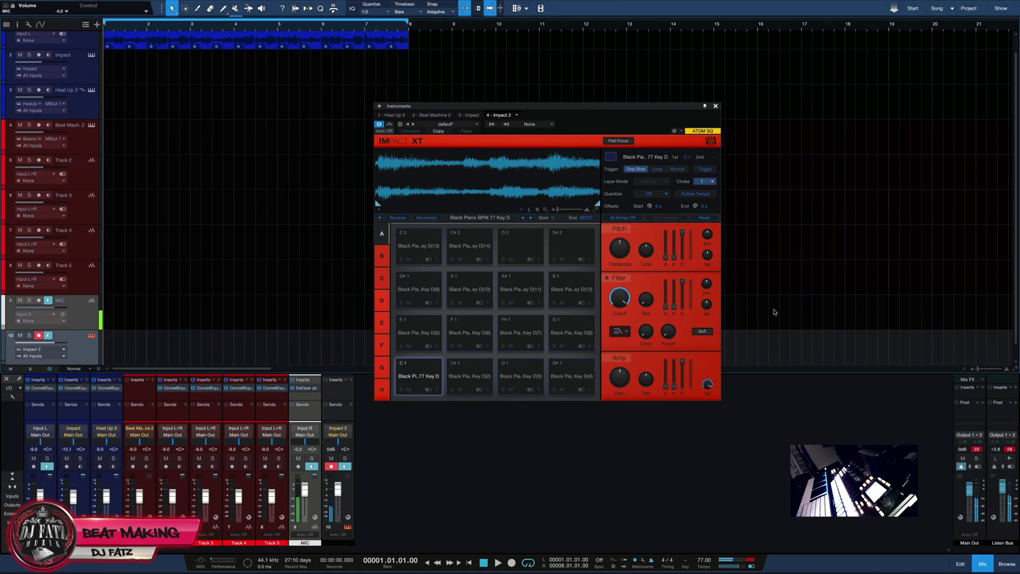
pyautogui.scroll(1, 259, 160)
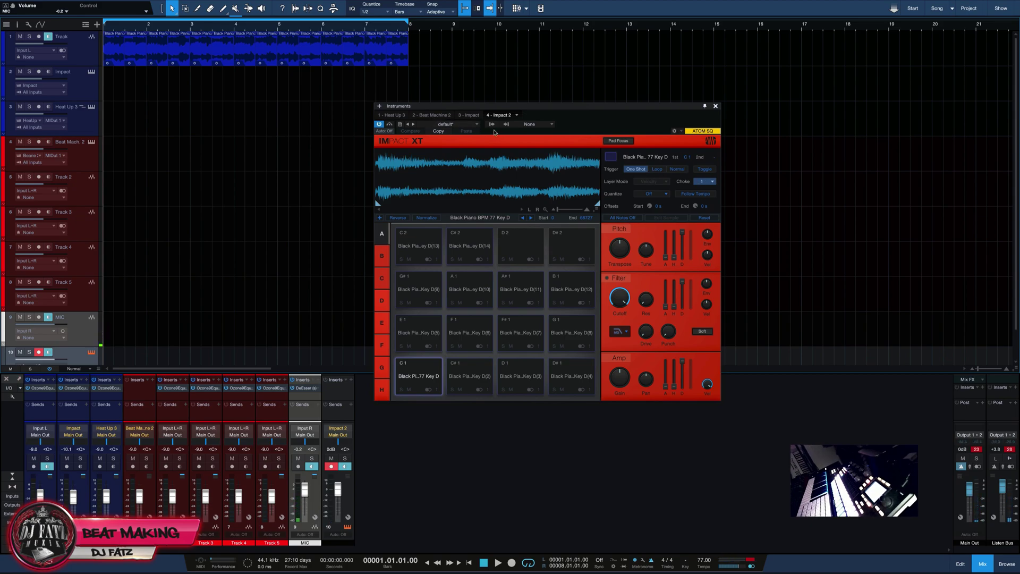
pyautogui.moveTo(560, 107); pyautogui.dragTo(572, 93)
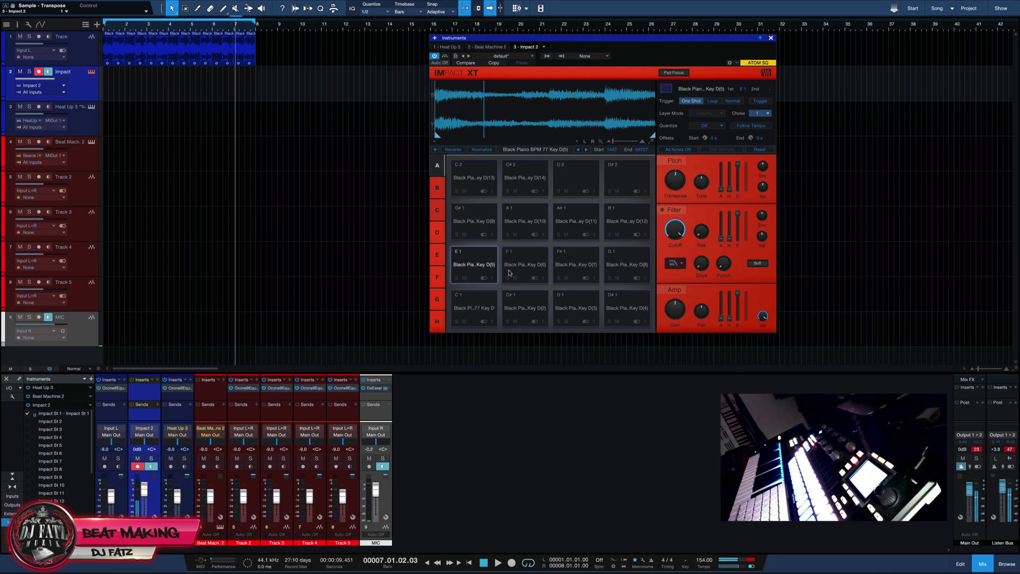
# Step: Select all the piano sample pads in Impact XT and lower their transposition
pyautogui.click(525, 264)
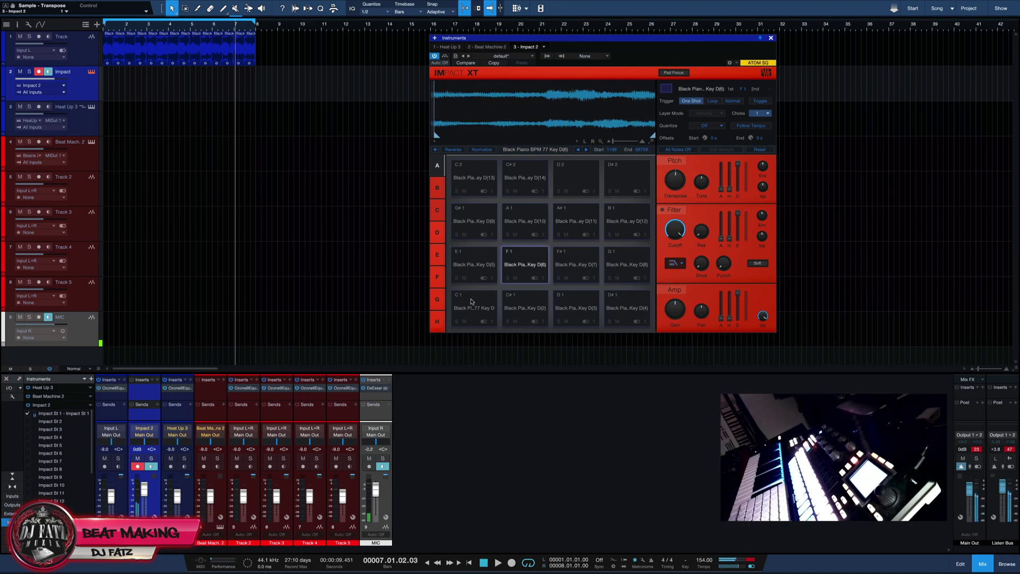
pyautogui.click(472, 304)
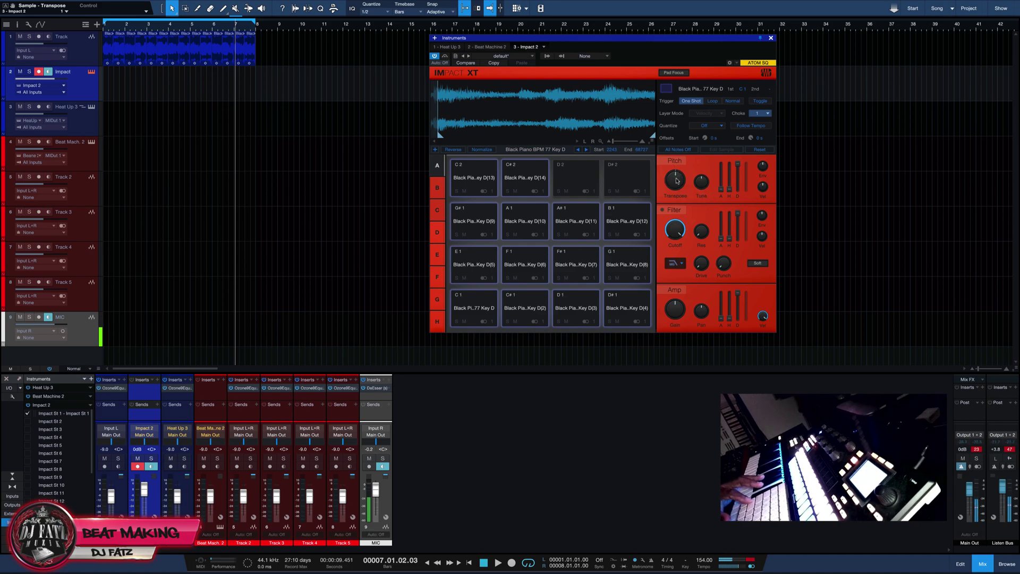
pyautogui.moveTo(674, 179); pyautogui.dragTo(669, 183)
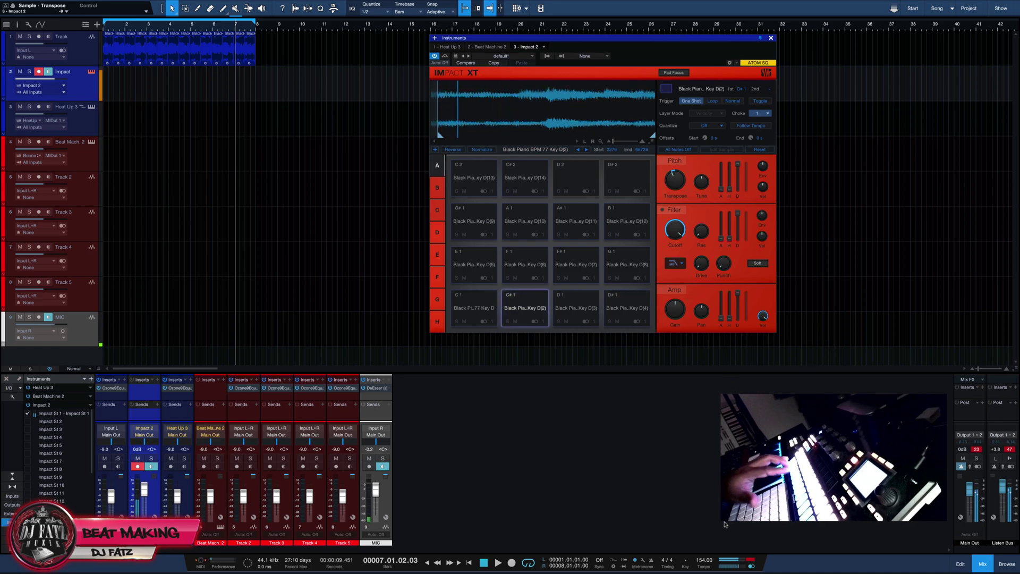
# Step: Set the song tempo to 77 BPM
pyautogui.click(705, 561)
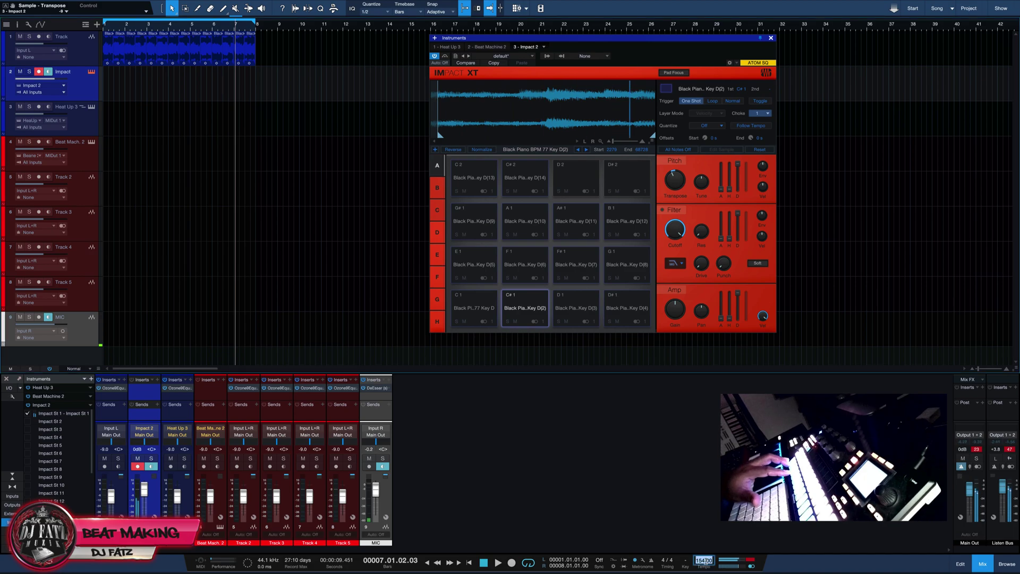
pyautogui.write('77')
pyautogui.press('Return')
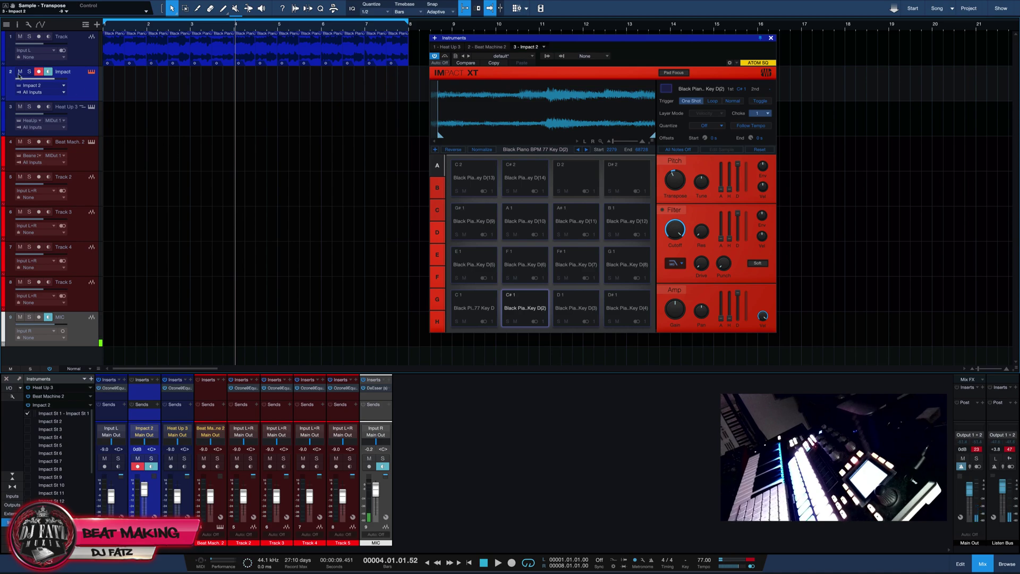
# Step: Mute the original piano audio track and shorten the loop range to run from bar 1 to the start of bar 4
pyautogui.click(20, 37)
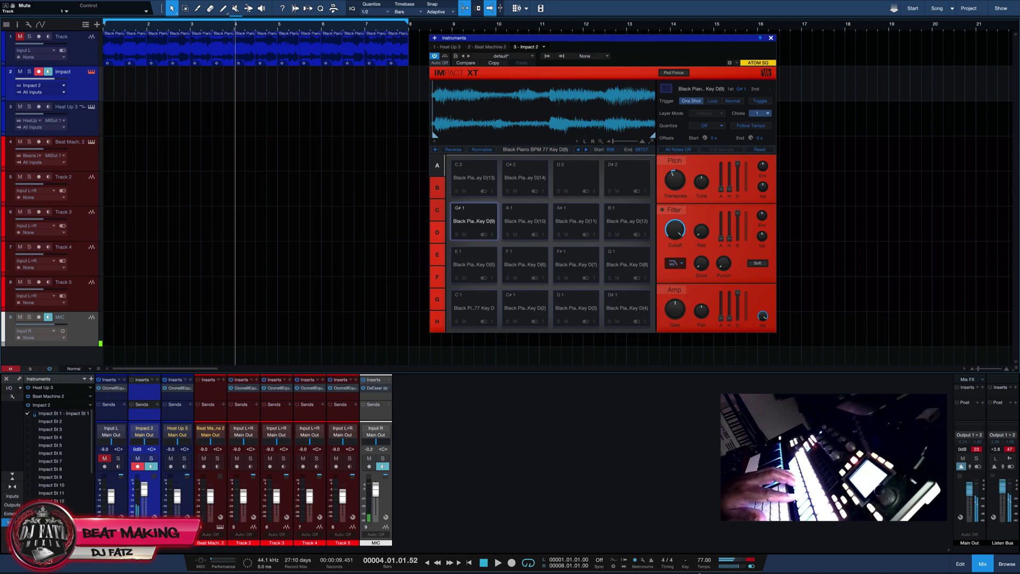
pyautogui.press('space')
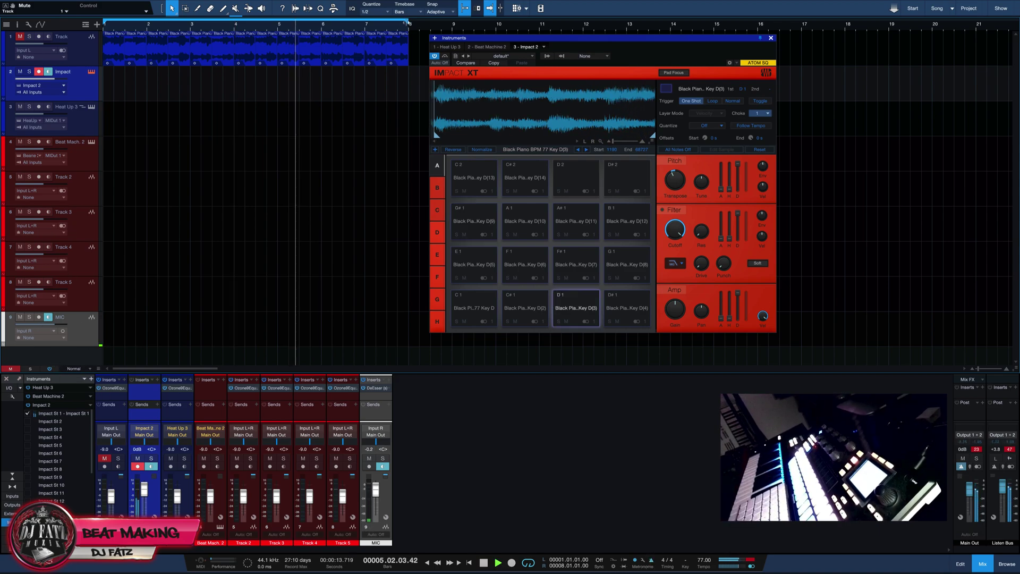
pyautogui.moveTo(297, 26); pyautogui.dragTo(234, 42)
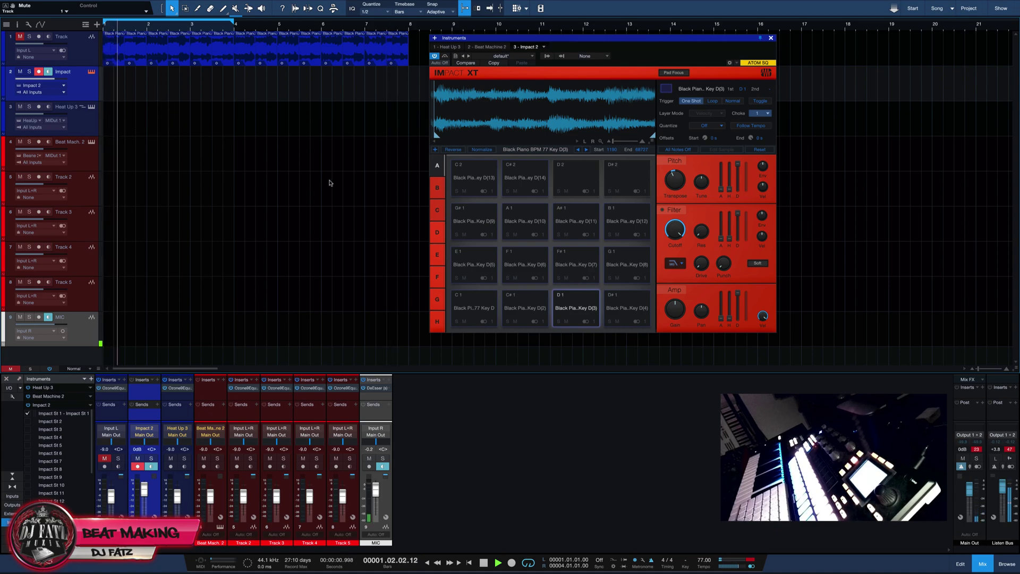
pyautogui.click(485, 563)
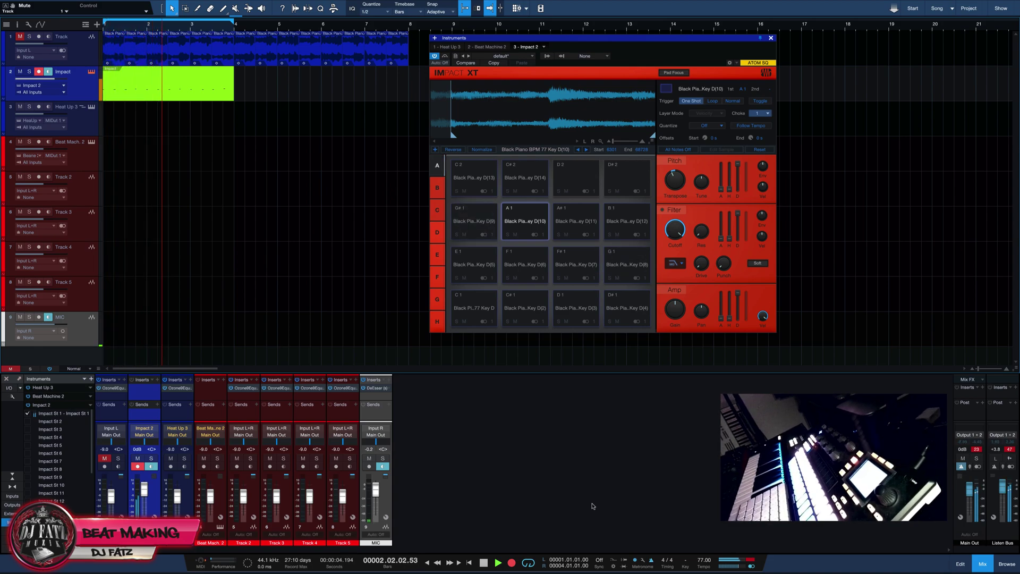
# Step: Finish recording the pad melody and open the recorded Impact part in the note editor's piano view
pyautogui.click(512, 563)
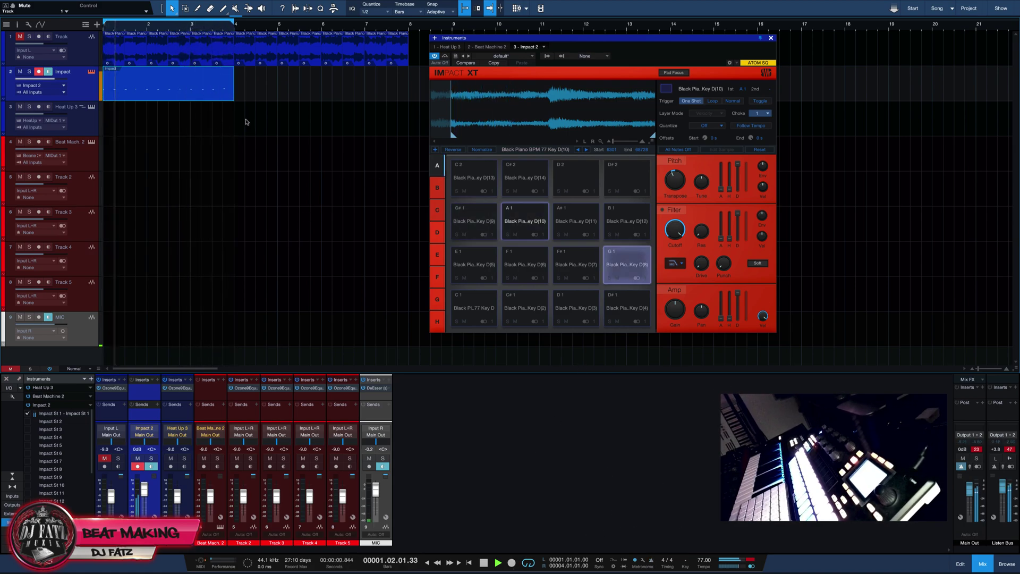
pyautogui.click(484, 564)
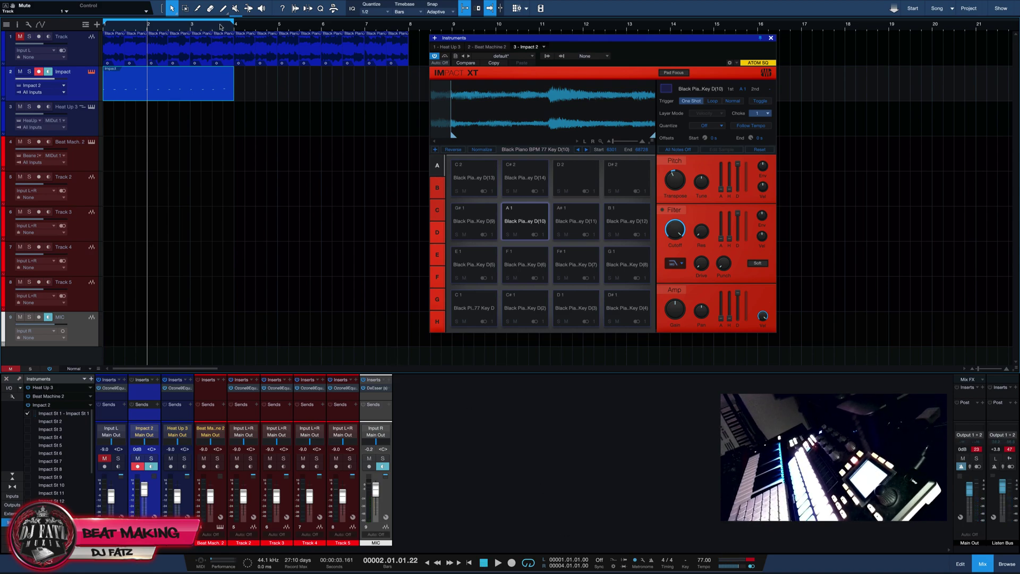
pyautogui.doubleClick(219, 82)
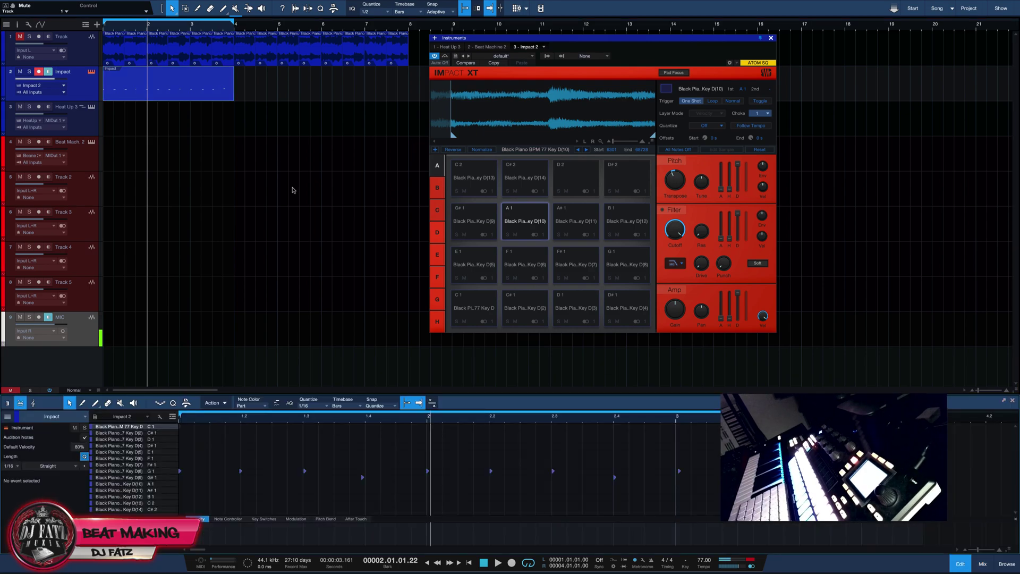
pyautogui.moveTo(346, 415); pyautogui.dragTo(336, 410)
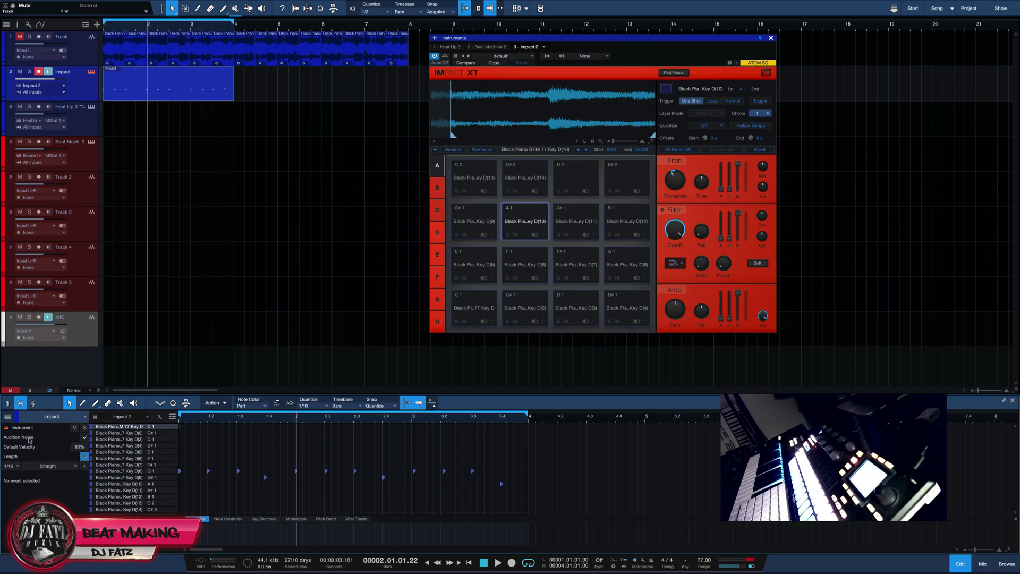
pyautogui.click(5, 402)
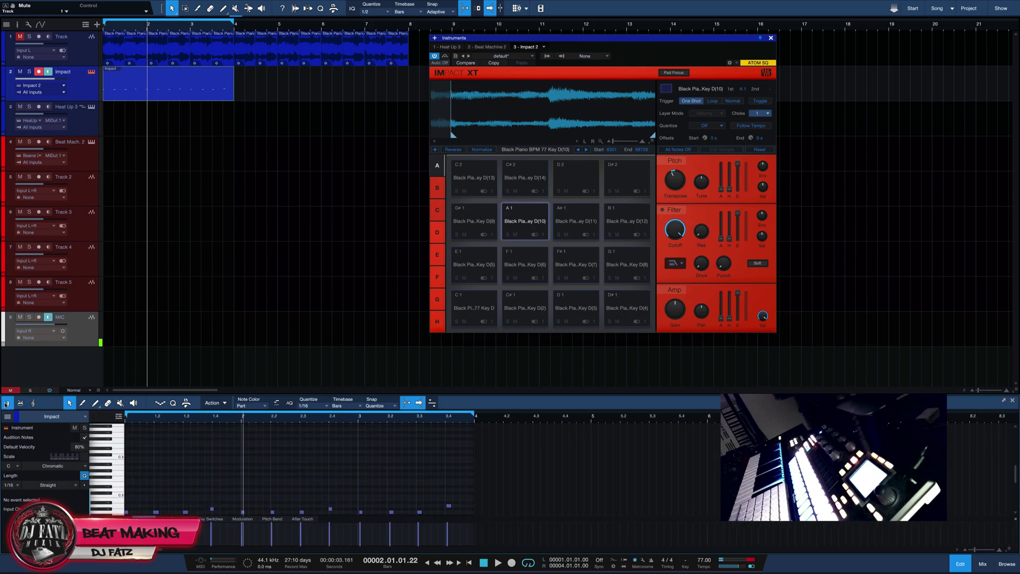
pyautogui.scroll(-2, 333, 475)
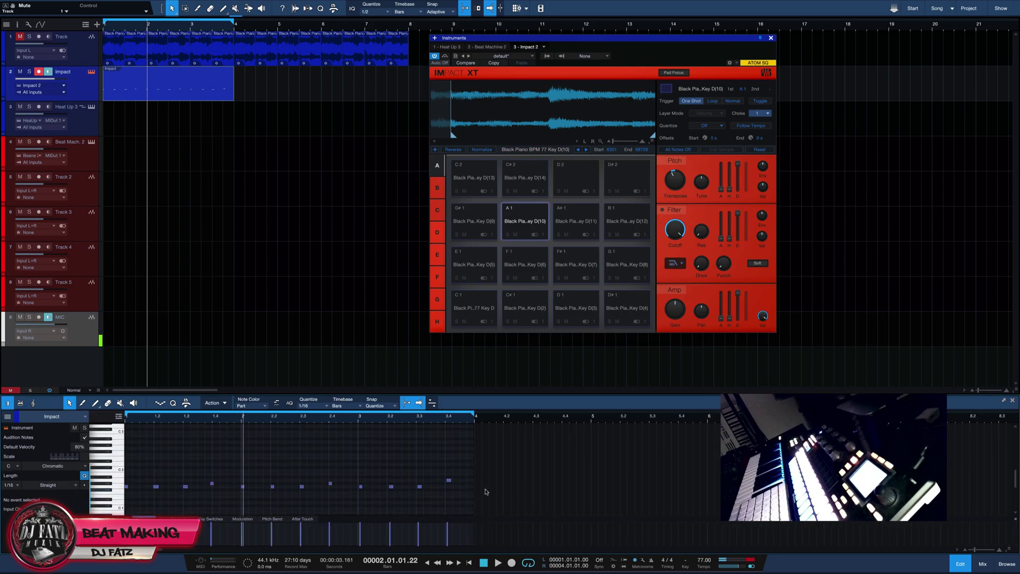
# Step: Raise the last note of the Impact part by one semitone and align its start to 3.04.01.00
pyautogui.click(449, 481)
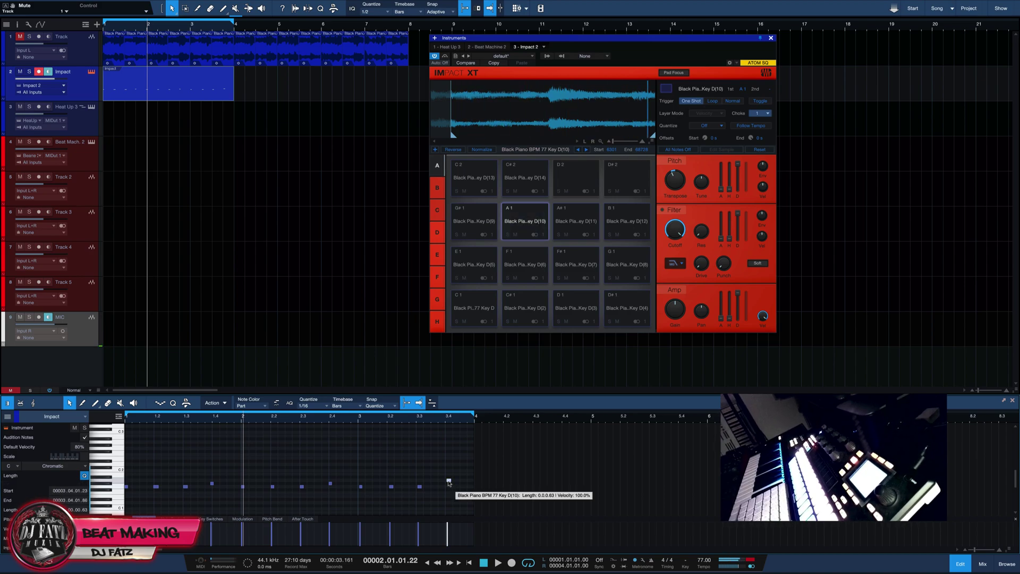
pyautogui.moveTo(449, 482); pyautogui.dragTo(449, 478)
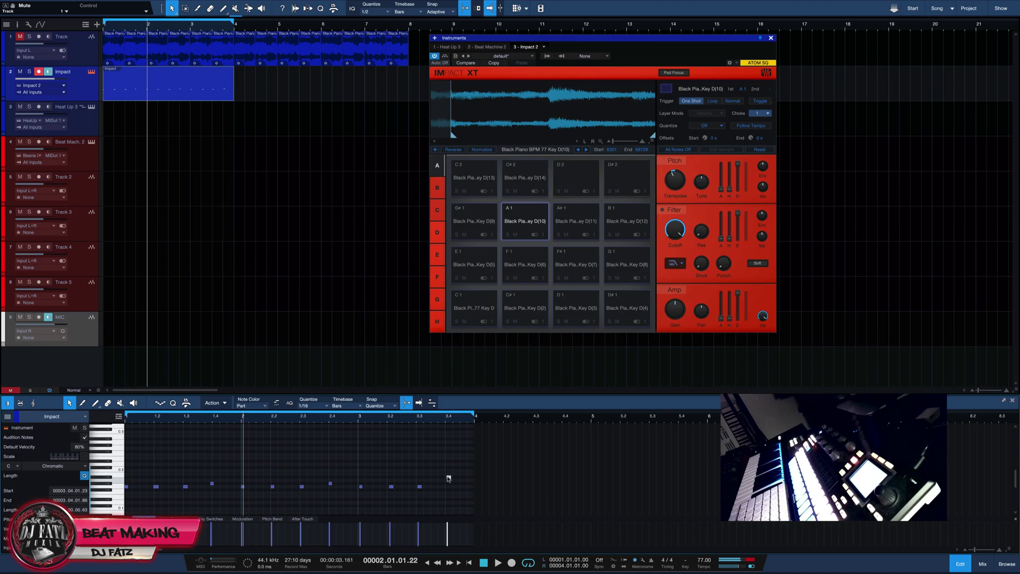
pyautogui.click(449, 478)
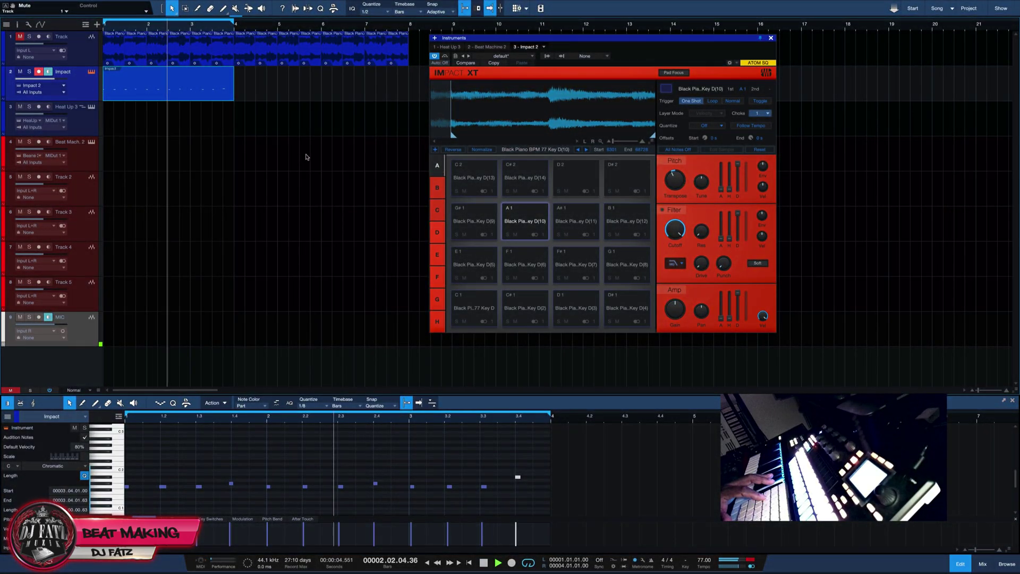
# Step: Quantize the Impact part to 1/16 notes and stop playback
pyautogui.click(388, 13)
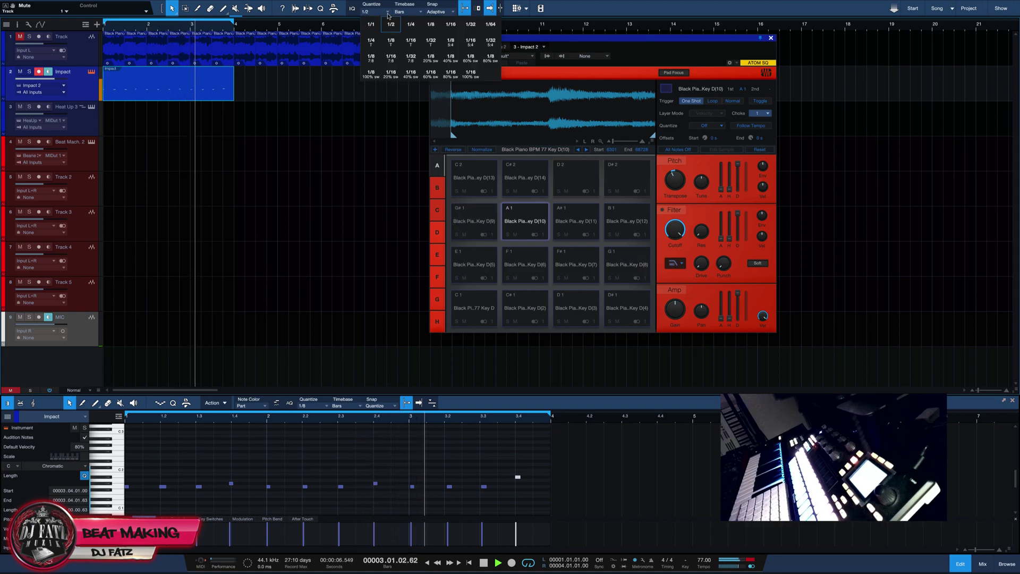
pyautogui.click(451, 27)
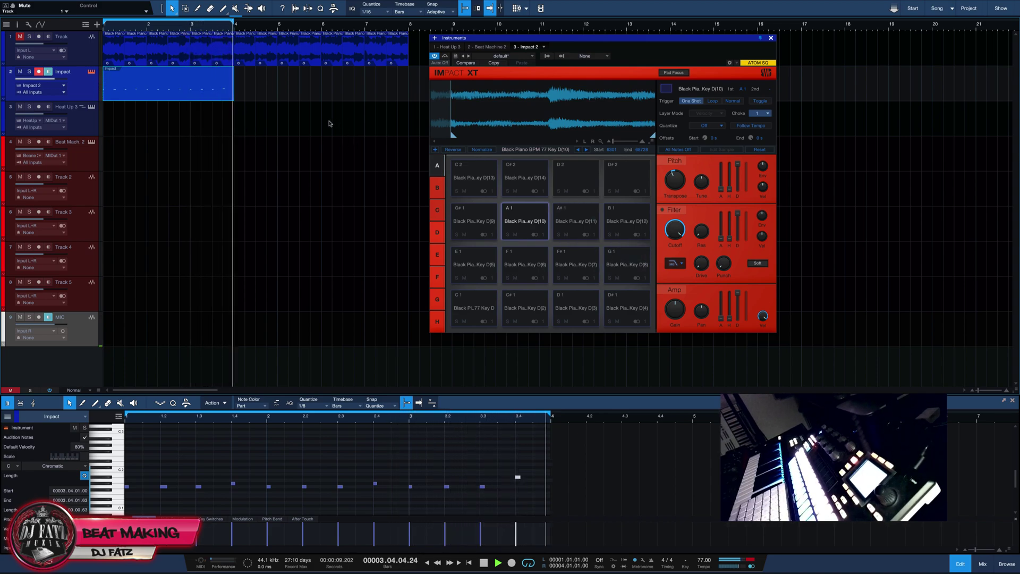
pyautogui.click(483, 568)
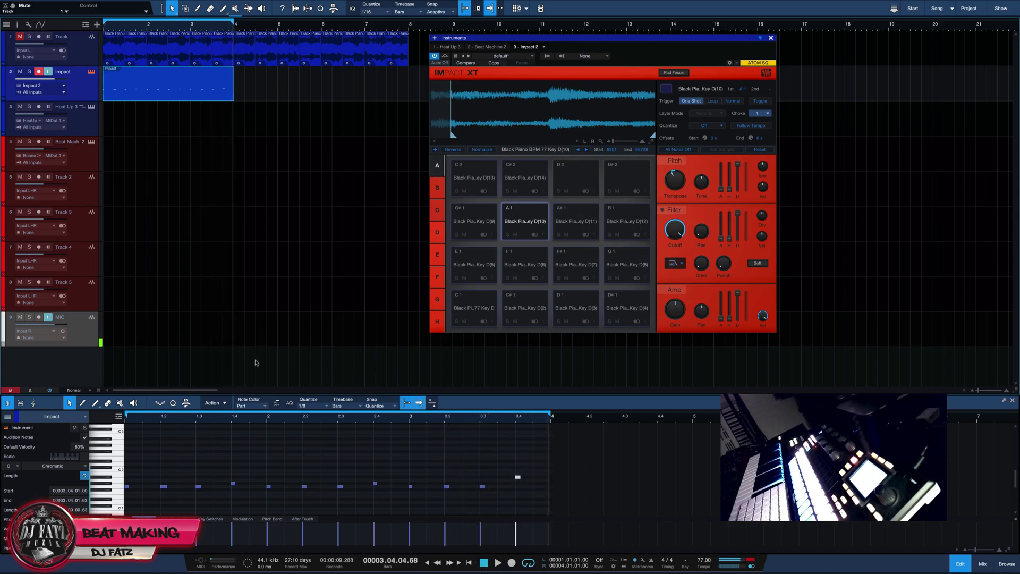
# Step: Disable the original piano audio track and hide it from the arrangement
pyautogui.click(82, 55)
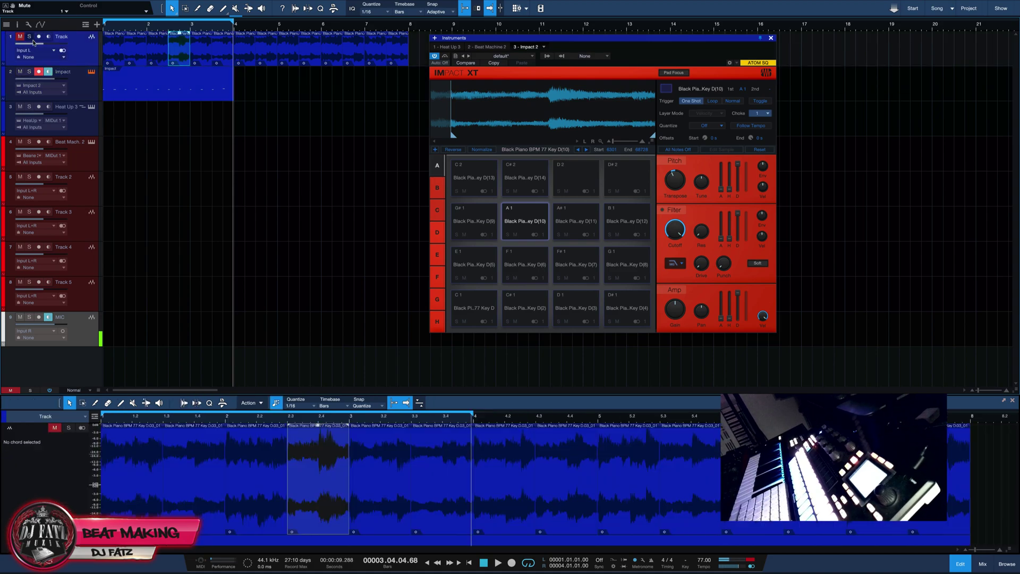
pyautogui.rightClick(76, 57)
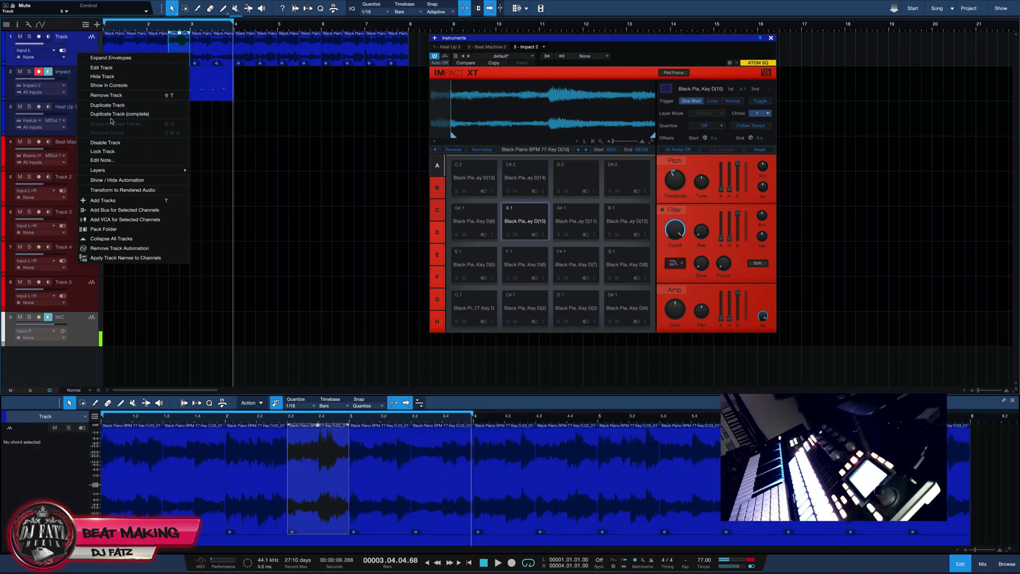
pyautogui.click(107, 143)
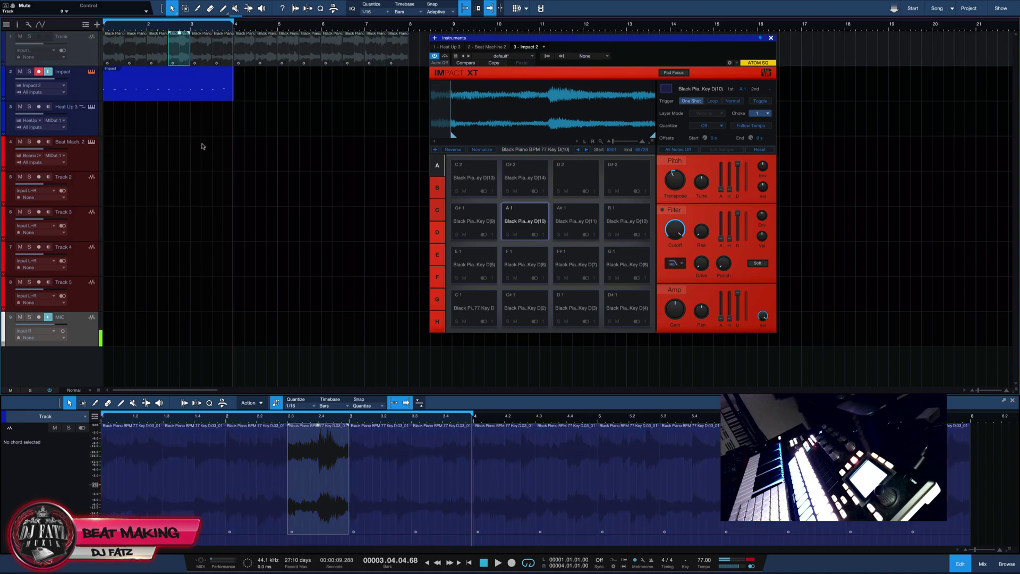
pyautogui.click(187, 145)
pyautogui.rightClick(89, 62)
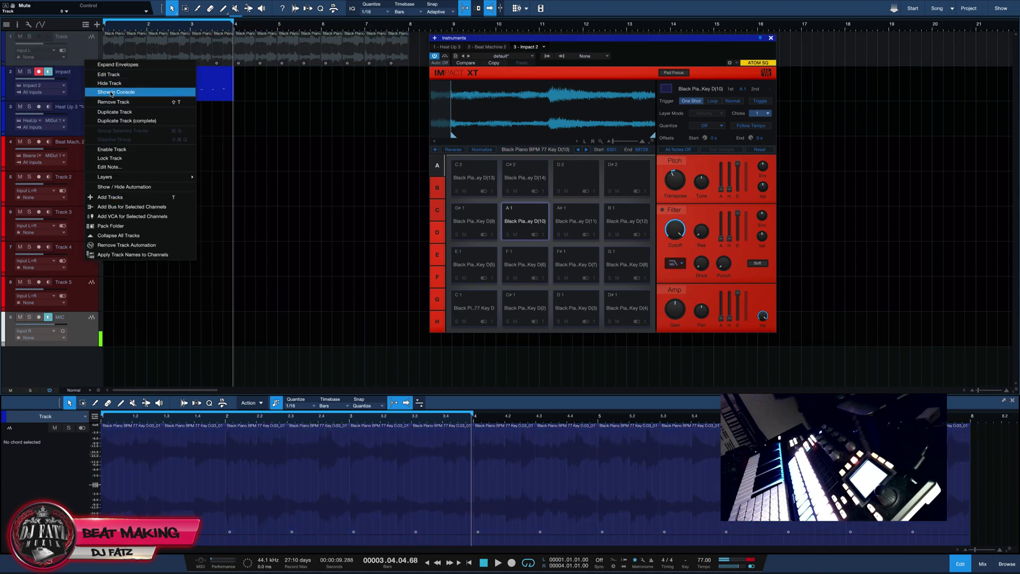
pyautogui.click(75, 47)
pyautogui.rightClick(78, 55)
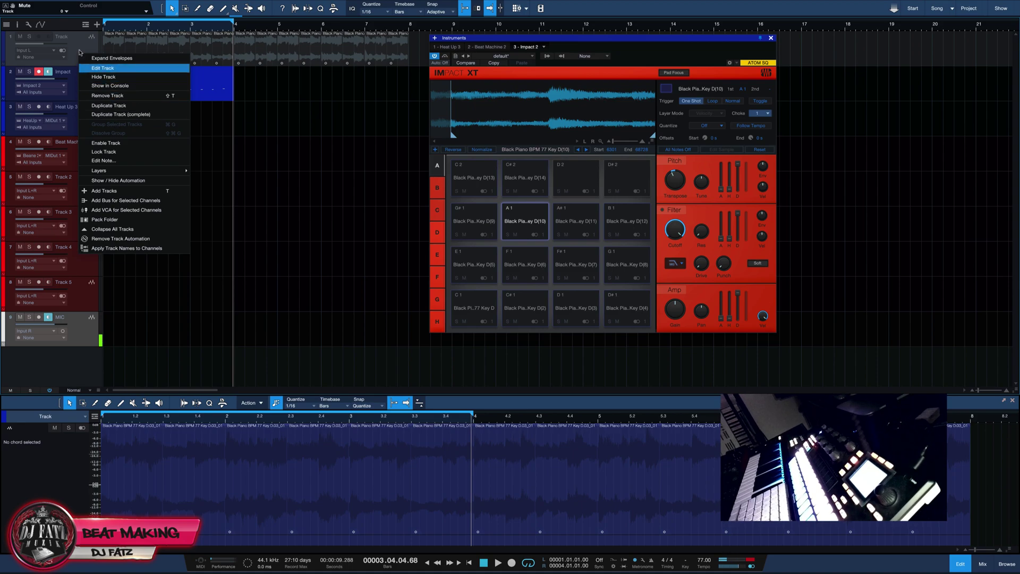
pyautogui.click(103, 77)
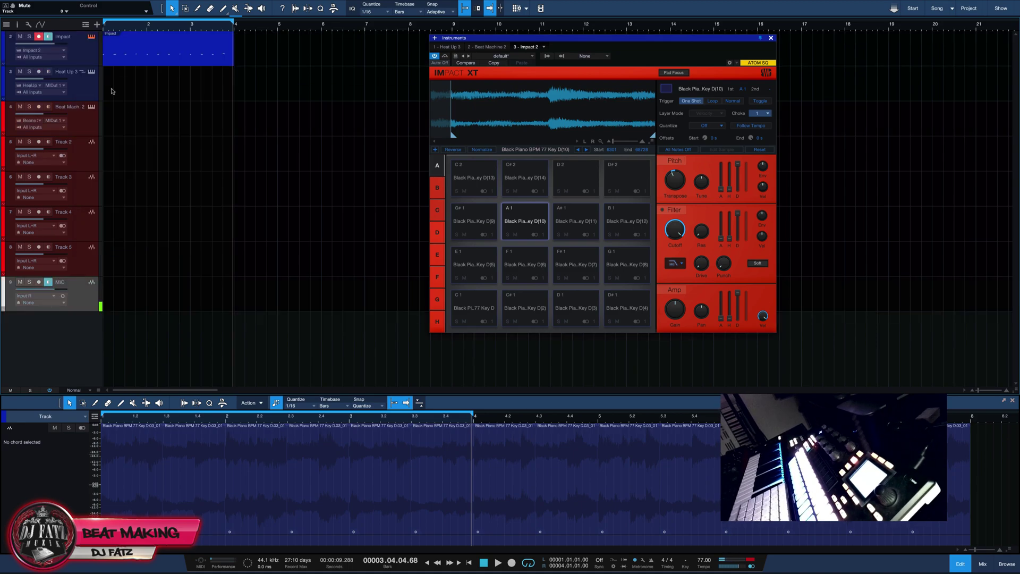
# Step: Bounce the Impact part to a new audio track and colour that track blue
pyautogui.click(154, 47)
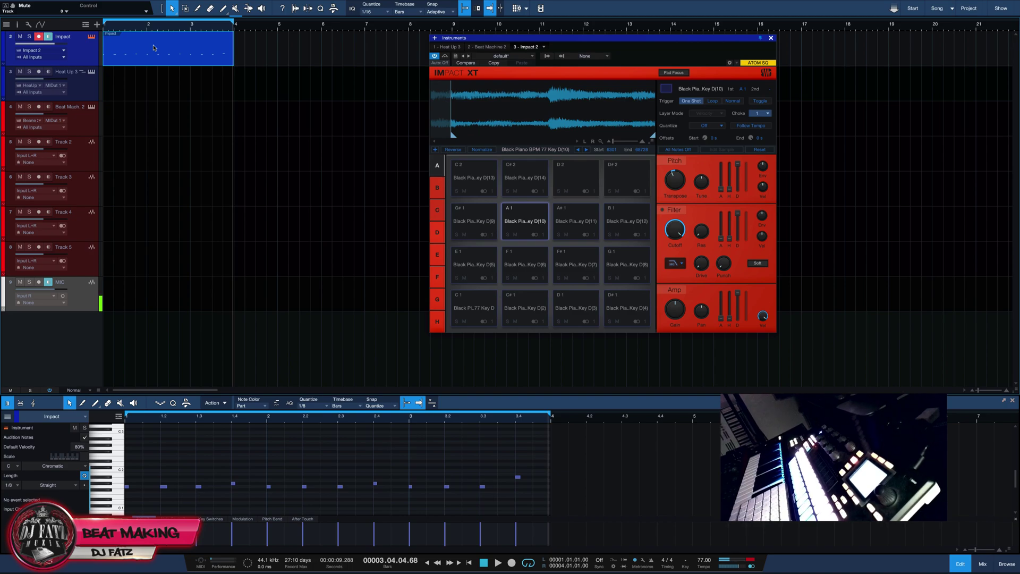
pyautogui.hotkey('ctrl', 'b')
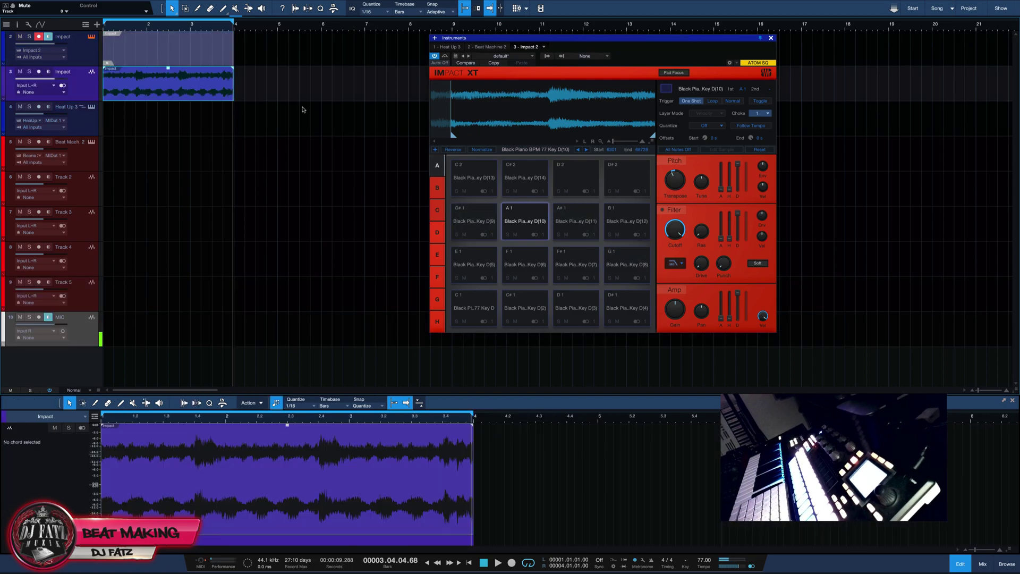
pyautogui.click(4, 81)
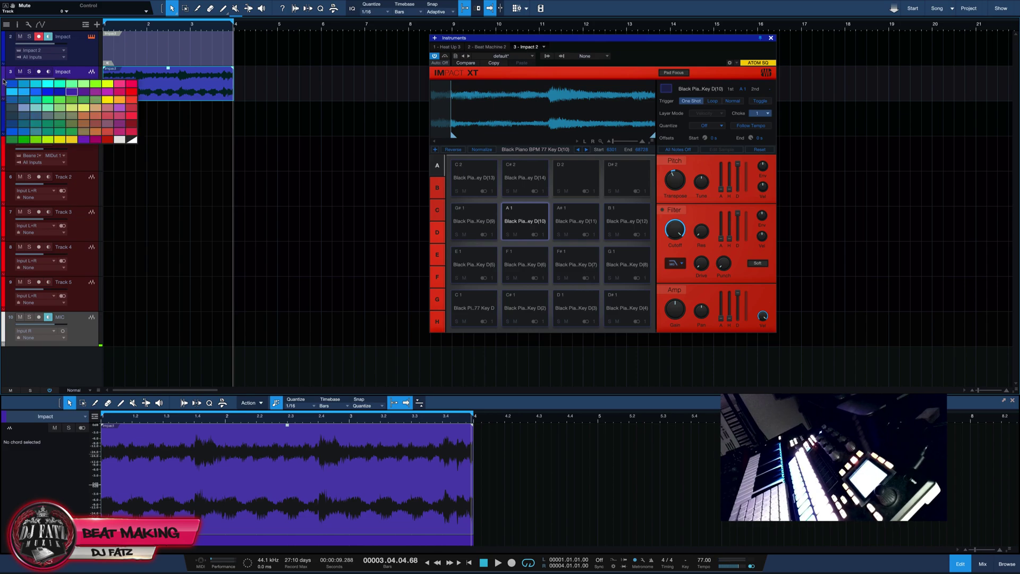
pyautogui.click(106, 96)
pyautogui.click(350, 97)
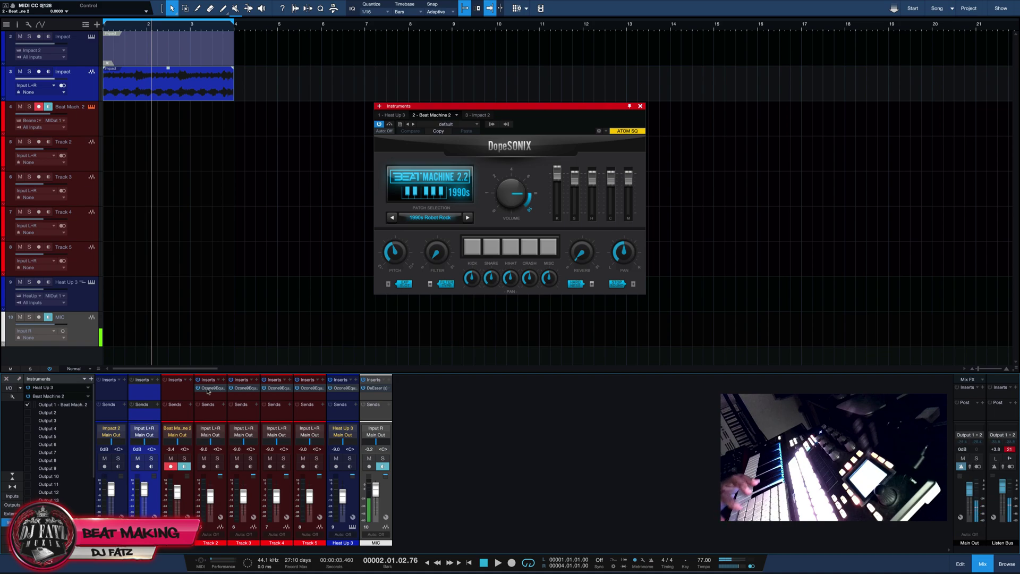
# Step: Copy the Ozone 9 Equalizer insert from Track 2 to the Beat Machine 2 channel
pyautogui.moveTo(197, 392); pyautogui.dragTo(174, 381)
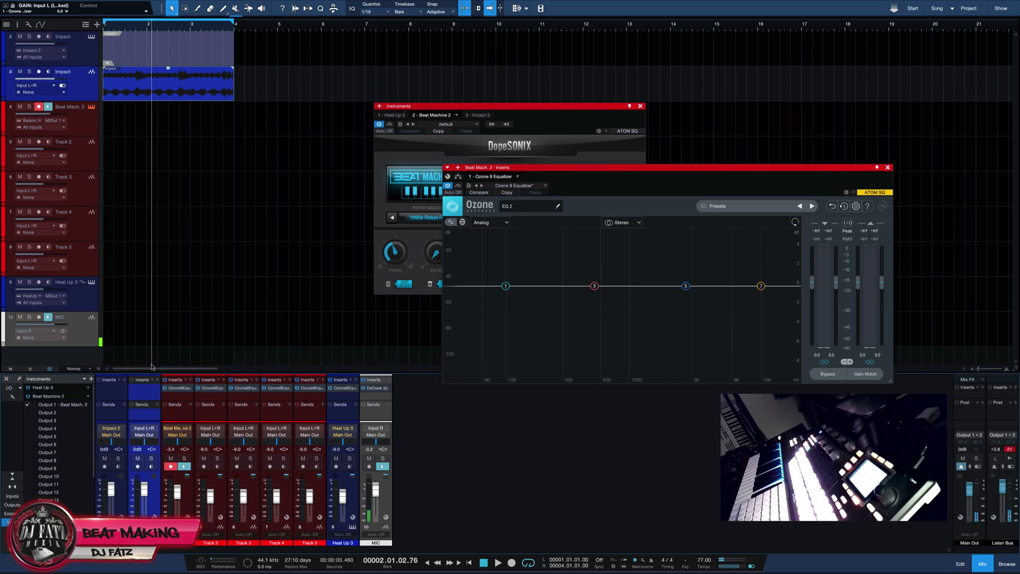
pyautogui.click(200, 166)
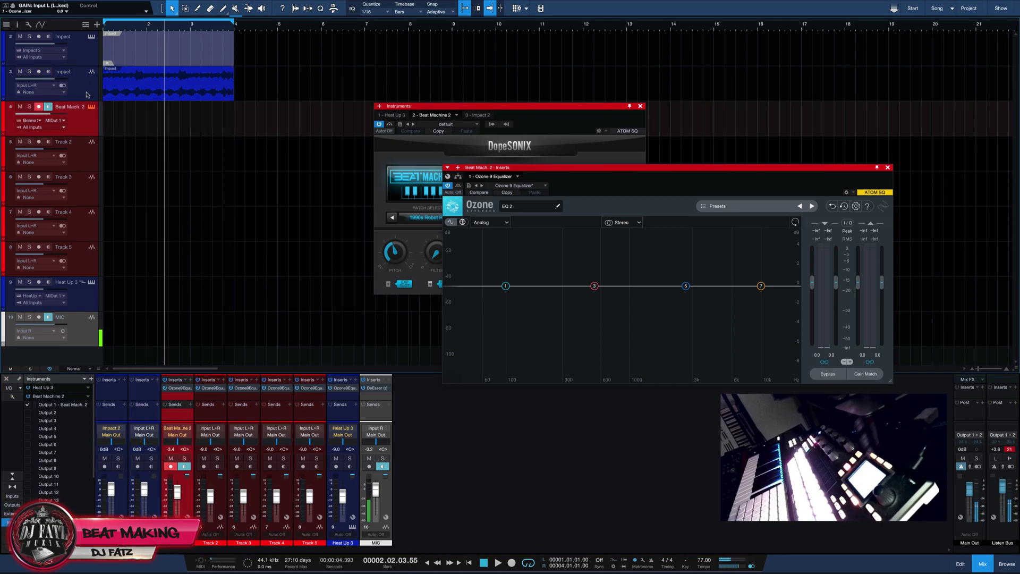
# Step: Rename the bounced audio track as Sample and copy the Ozone 9 Equalizer insert from Beat Machine 2 onto its channel
pyautogui.doubleClick(69, 73)
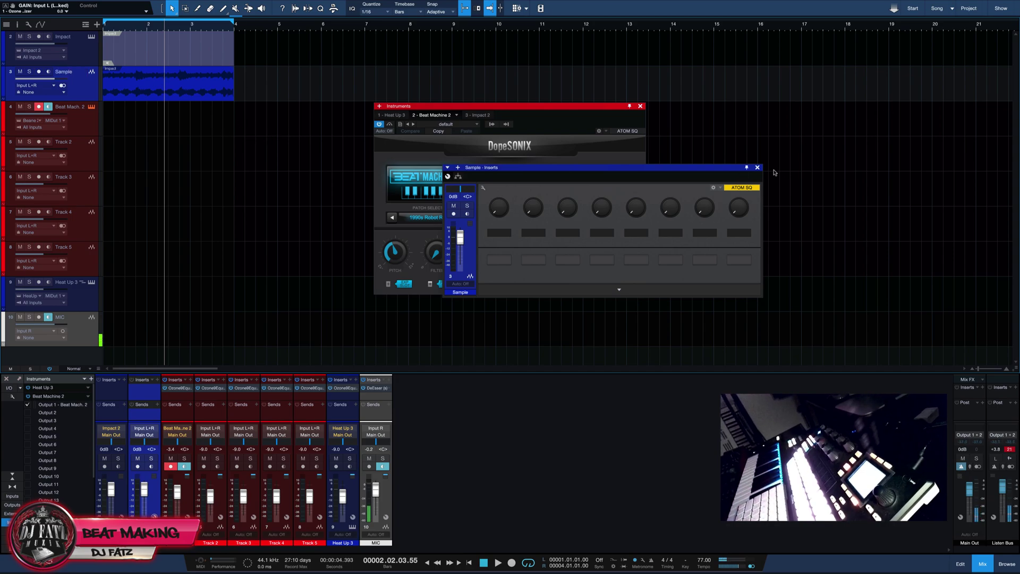
pyautogui.click(758, 167)
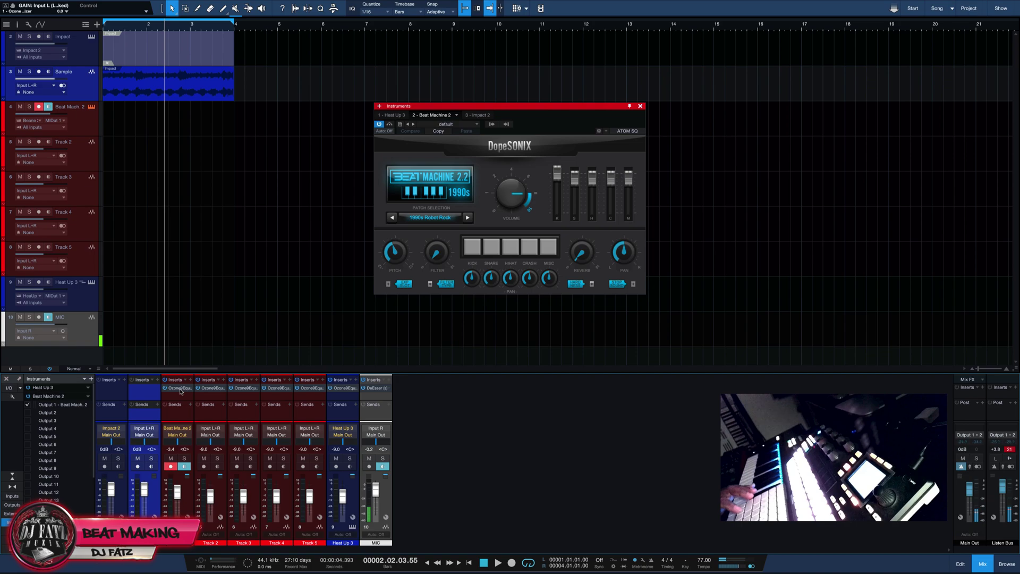
pyautogui.moveTo(160, 389); pyautogui.dragTo(144, 383)
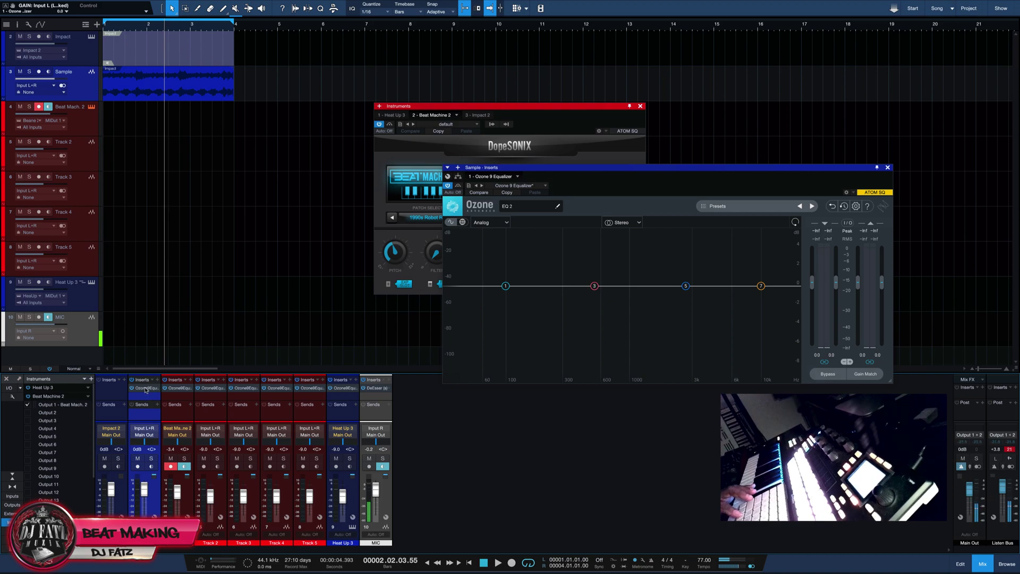
# Step: Play the loop from the start of the song and reposition the Sample channel's equalizer window
pyautogui.click(484, 563)
pyautogui.click(484, 563)
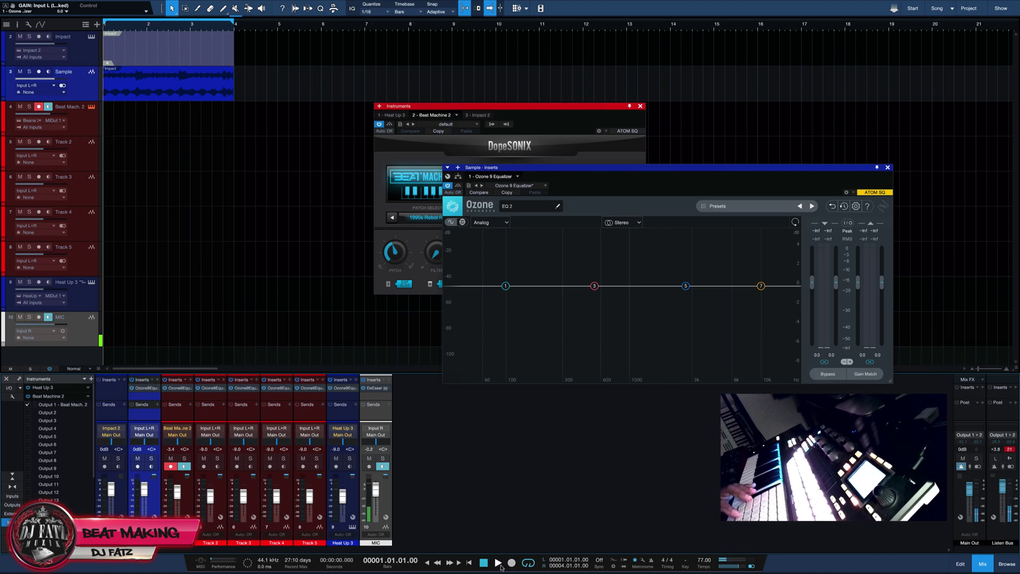
pyautogui.click(500, 564)
pyautogui.moveTo(657, 169); pyautogui.dragTo(605, 155)
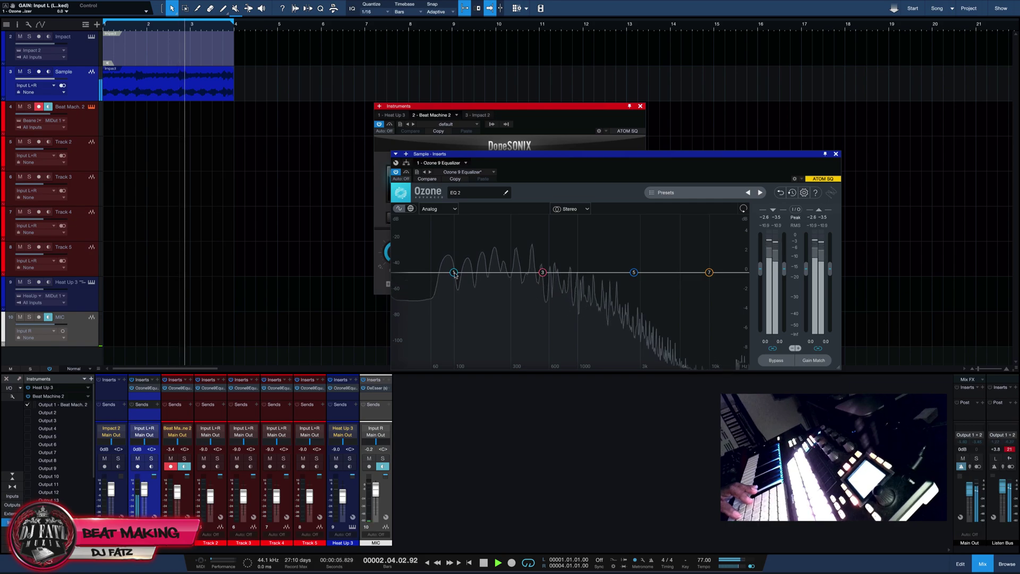
# Step: Set the frequency of band 1 in the Sample equalizer to 80 Hz
pyautogui.moveTo(454, 273)
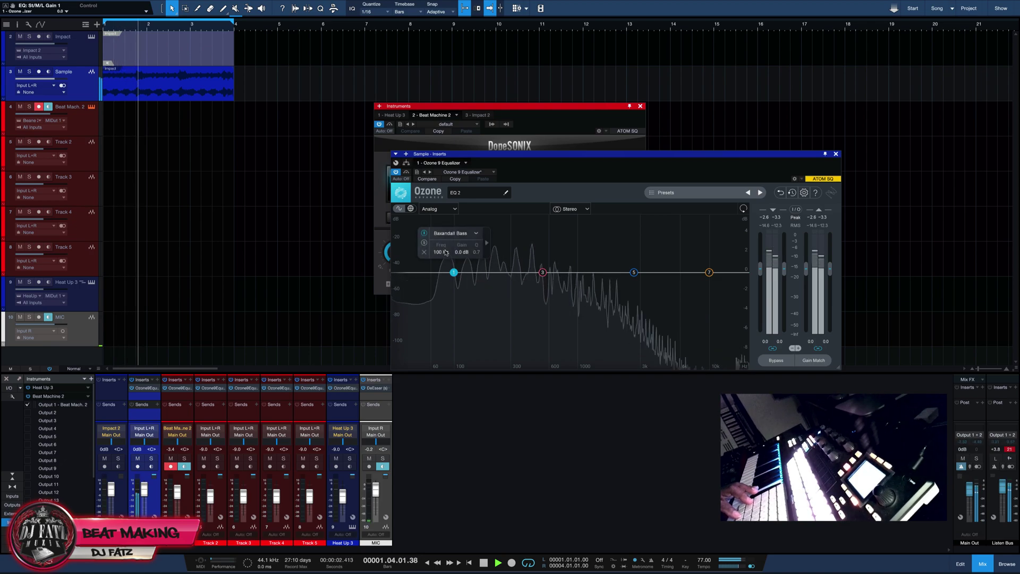
pyautogui.doubleClick(441, 252)
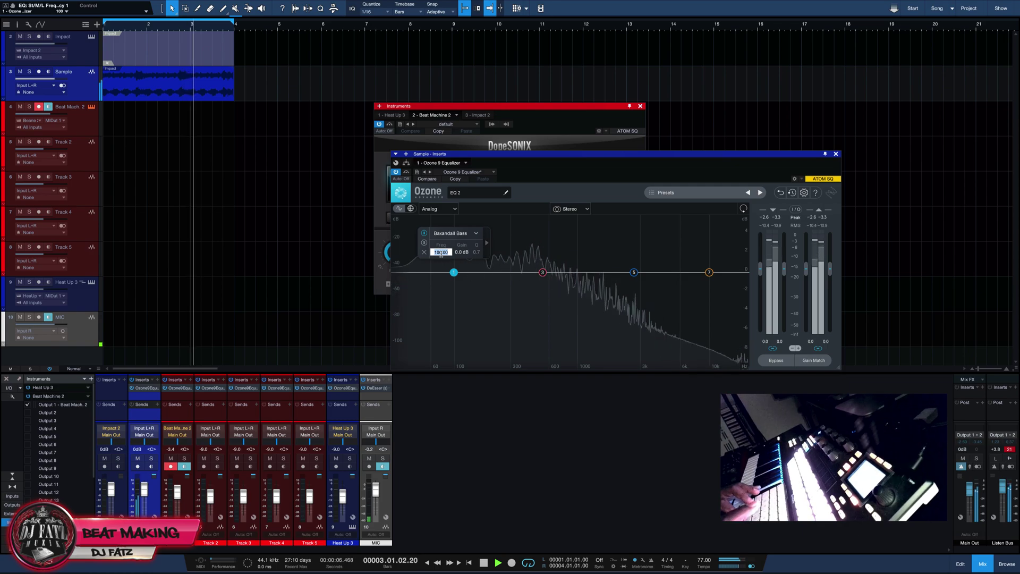
pyautogui.write('80')
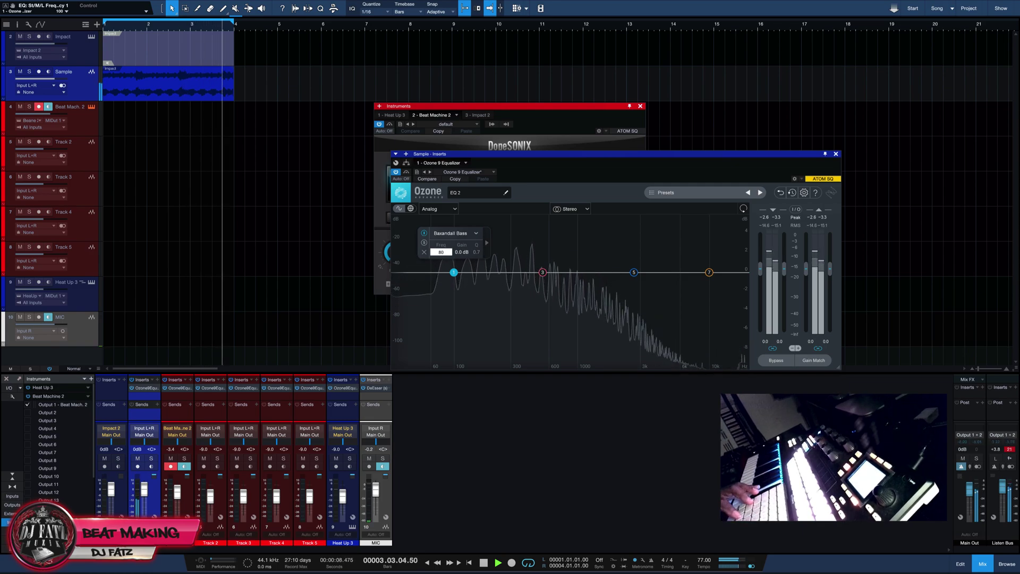
pyautogui.press('Return')
# Step: Cut the sample's lows with EQ band 1 at about 401 Hz and -5.3 dB, and switch the equalizer to Mid/Side processing
pyautogui.moveTo(443, 276); pyautogui.dragTo(527, 324)
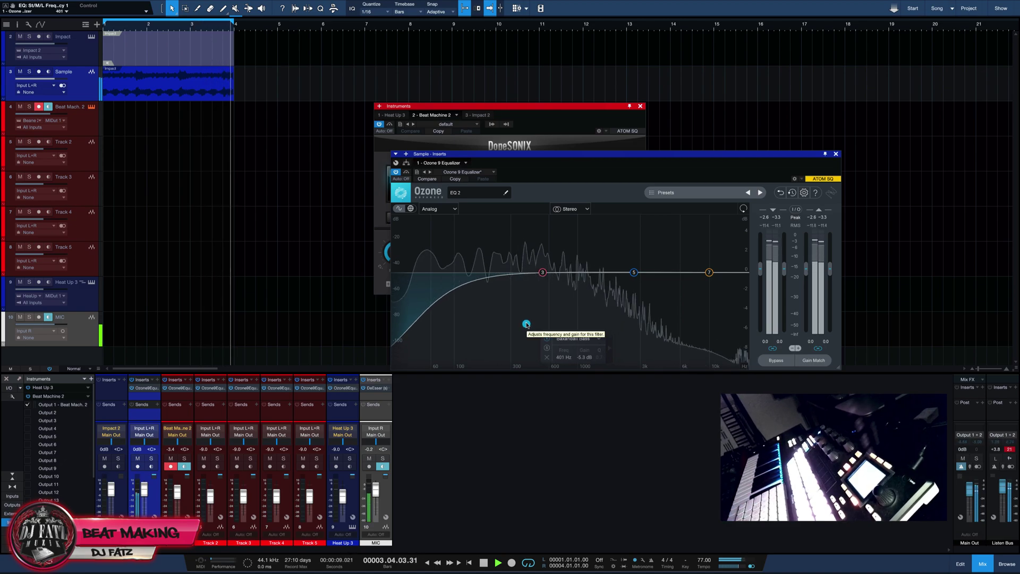
pyautogui.click(569, 209)
pyautogui.click(594, 233)
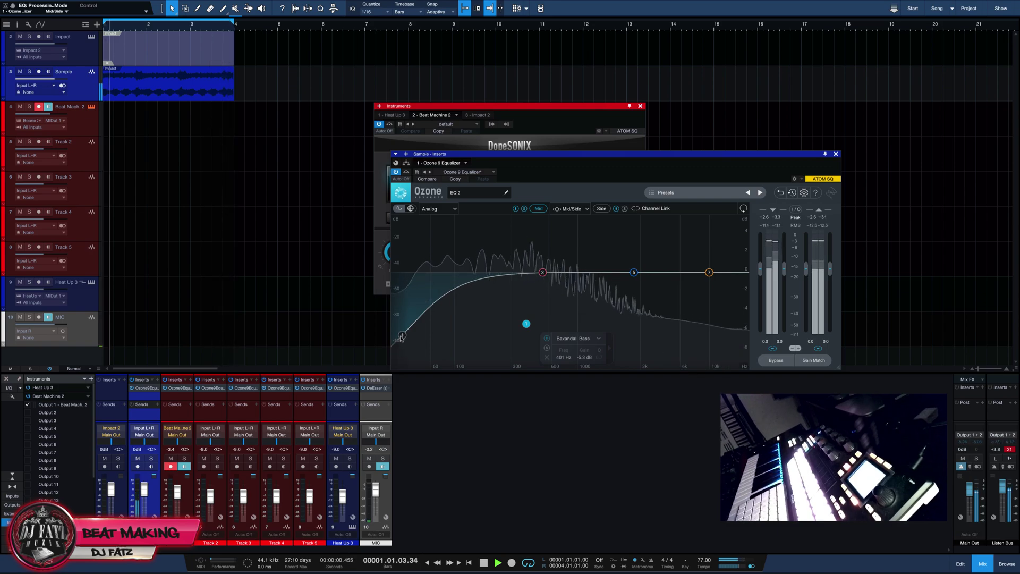
# Step: Move EQ band 1 to a slightly higher frequency and deeper cut, and lower treble band 7 to about 2790 Hz and -5.5 dB
pyautogui.moveTo(526, 323); pyautogui.dragTo(550, 330)
pyautogui.moveTo(709, 272); pyautogui.dragTo(636, 326)
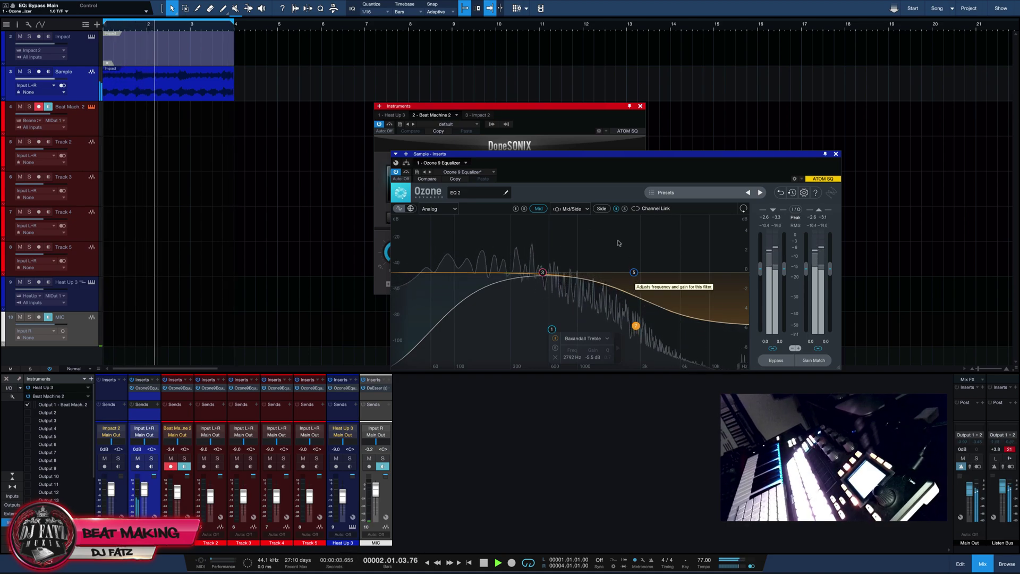
# Step: On the Side channel, cut lows with band 1 at about 328 Hz and add a narrow 0.8 dB boost at about 1011 Hz
pyautogui.click(607, 210)
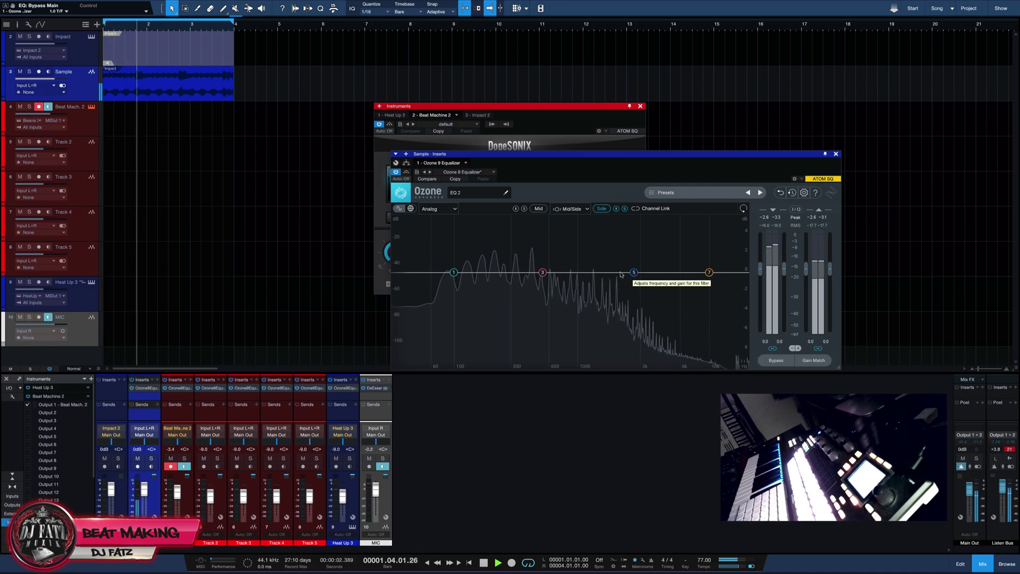
pyautogui.moveTo(454, 272); pyautogui.dragTo(516, 327)
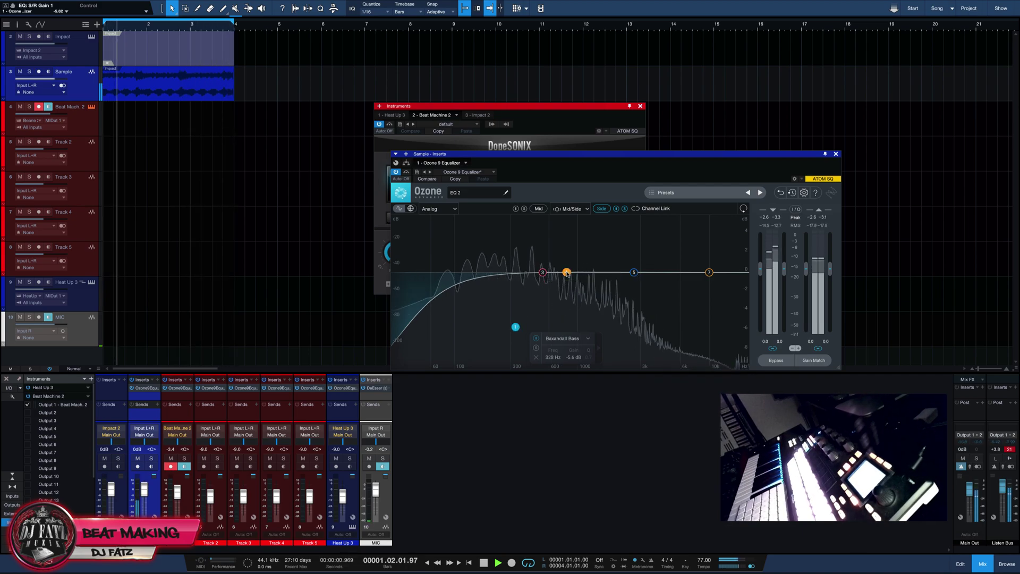
pyautogui.click(567, 273)
pyautogui.scroll(5, 567, 272)
pyautogui.moveTo(567, 271)
pyautogui.mouseDown()
pyautogui.moveTo(559, 260)
pyautogui.moveTo(592, 266)
pyautogui.moveTo(578, 264)
pyautogui.mouseUp()
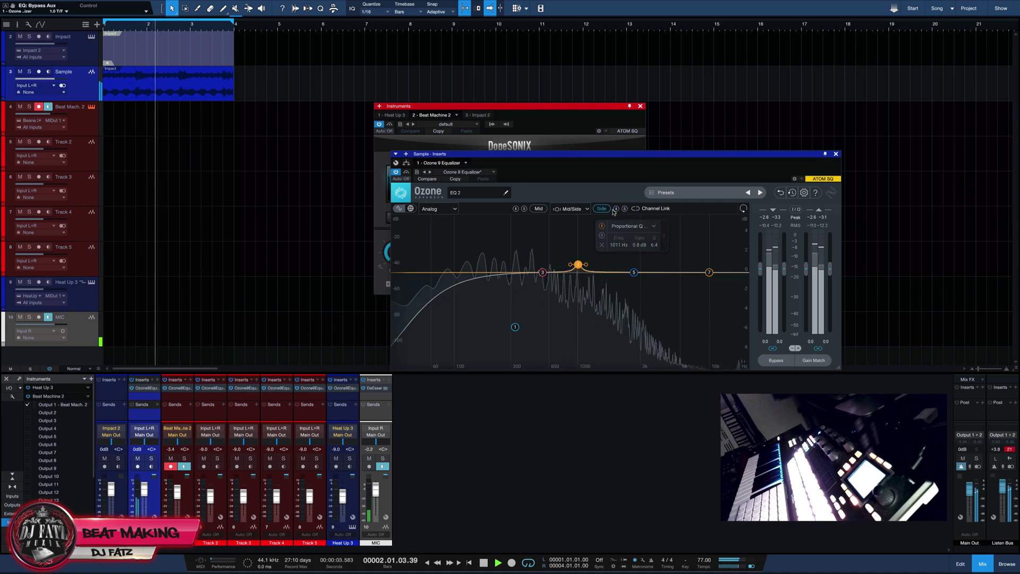
# Step: Switch the Sample equalizer back to Stereo processing and close its window
pyautogui.click(573, 210)
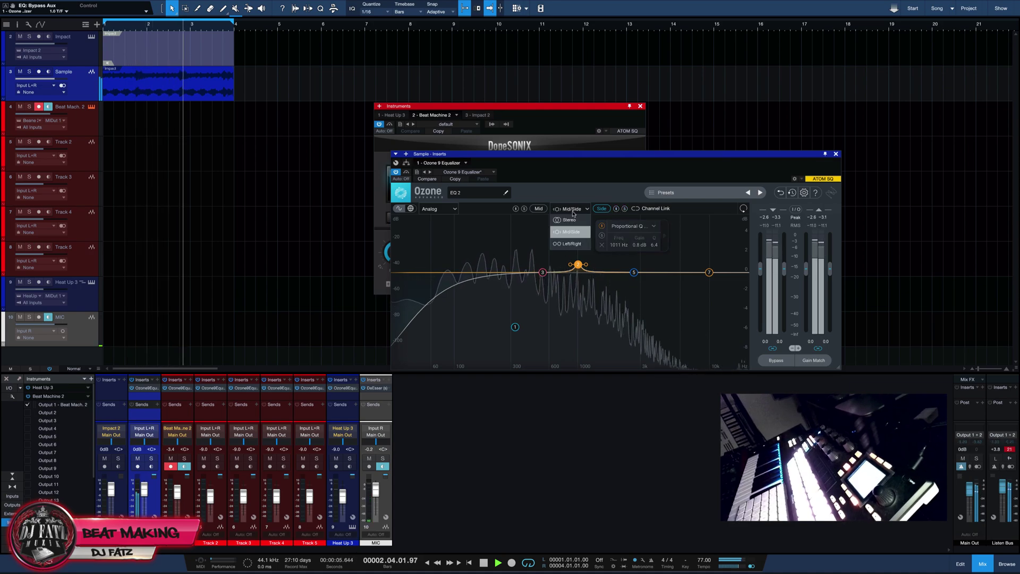
pyautogui.click(568, 220)
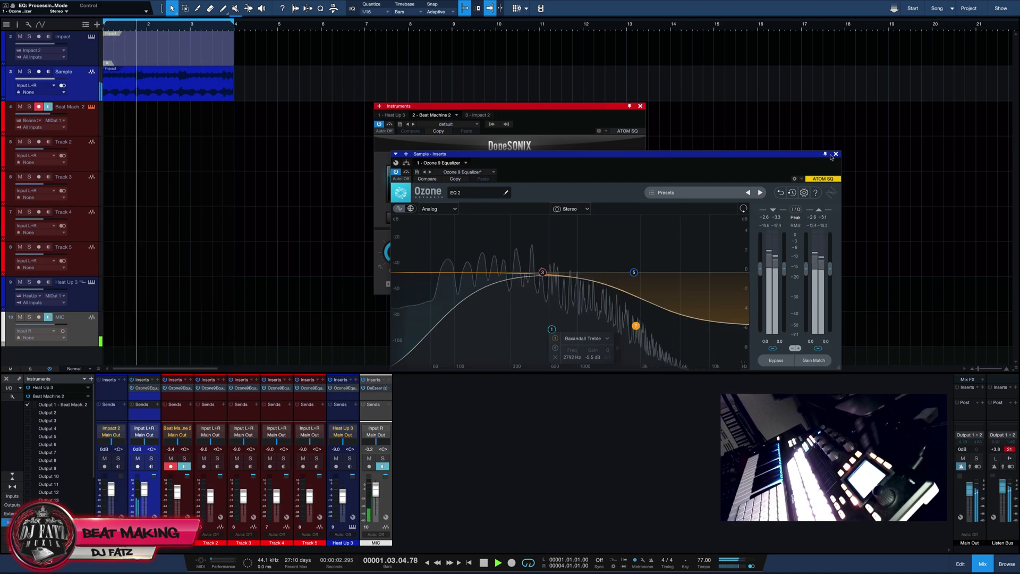
pyautogui.click(835, 154)
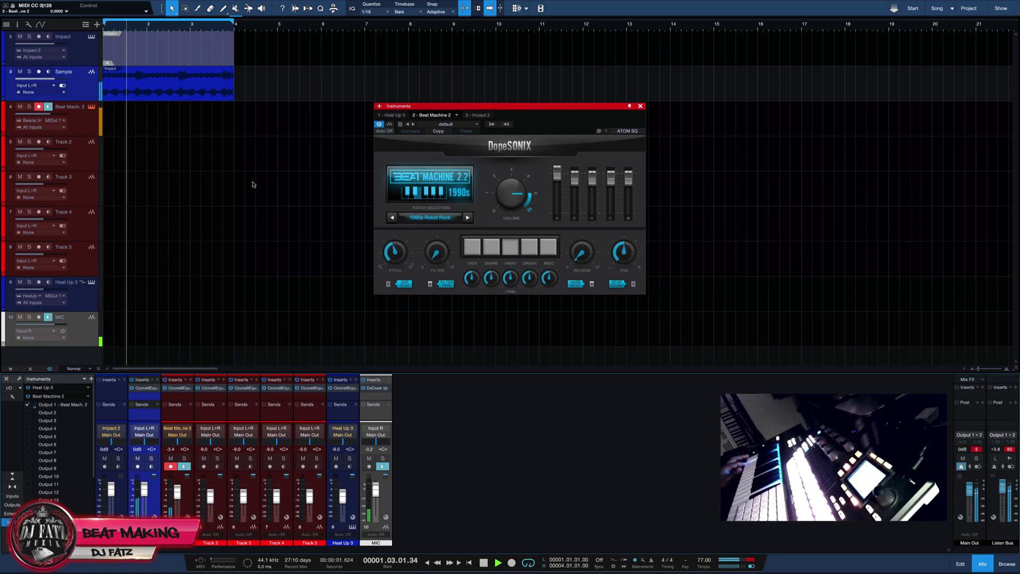
# Step: Load the 1990s Sedgwick Ave patch in Beat Machine 2 and raise the kick level slightly
pyautogui.click(430, 217)
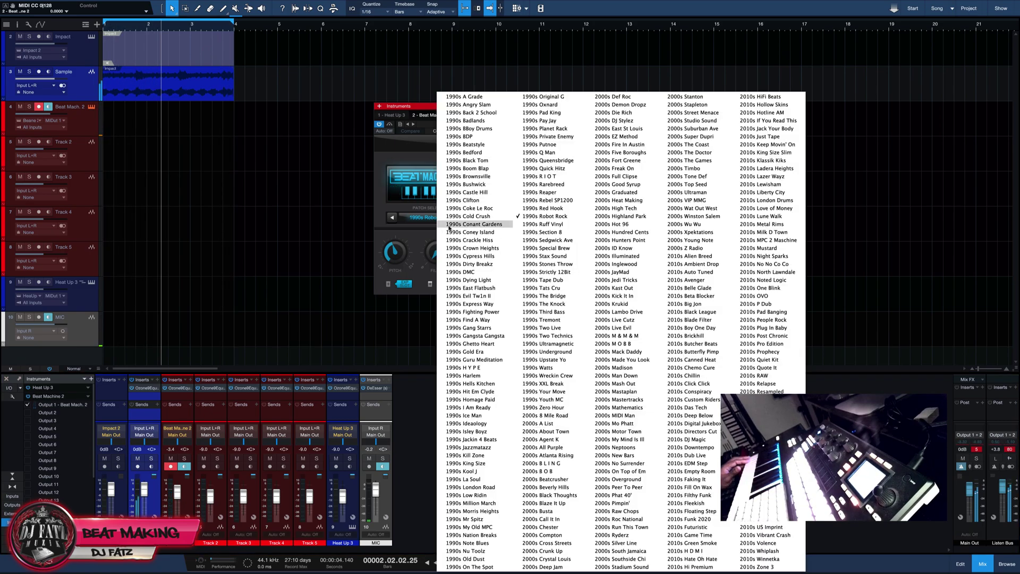
pyautogui.click(557, 225)
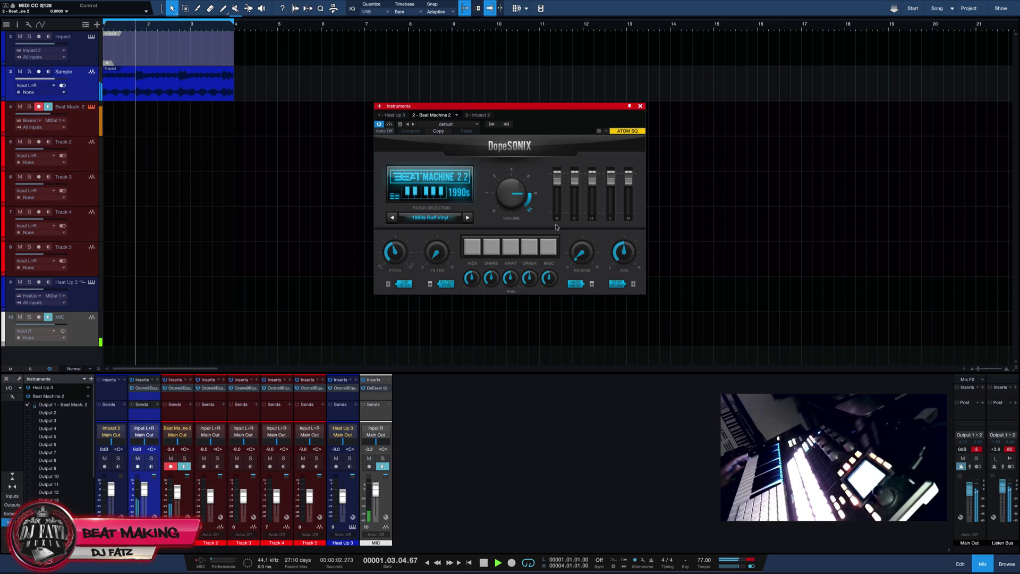
pyautogui.click(468, 217)
pyautogui.click(467, 217)
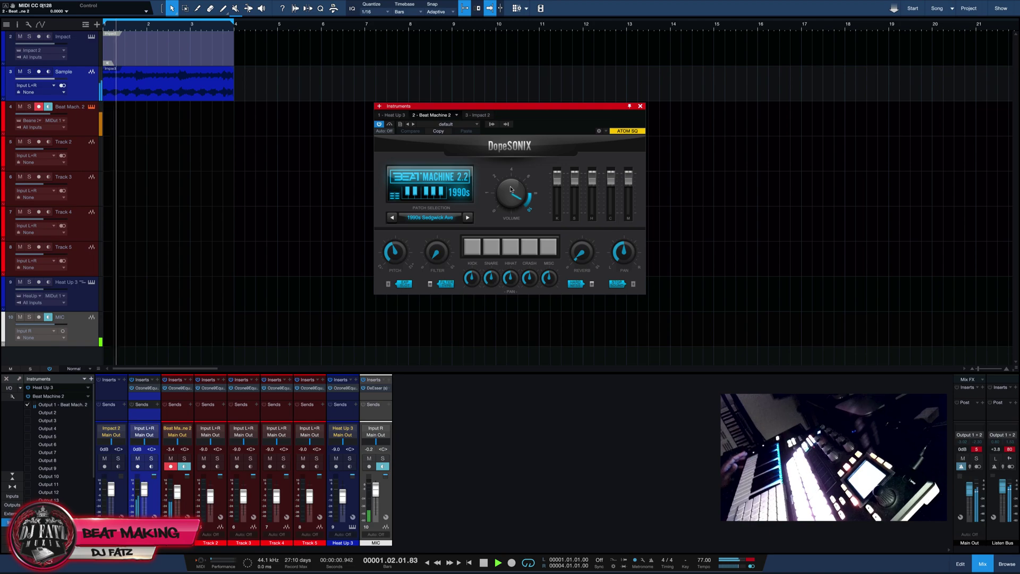
pyautogui.moveTo(558, 179); pyautogui.dragTo(559, 175)
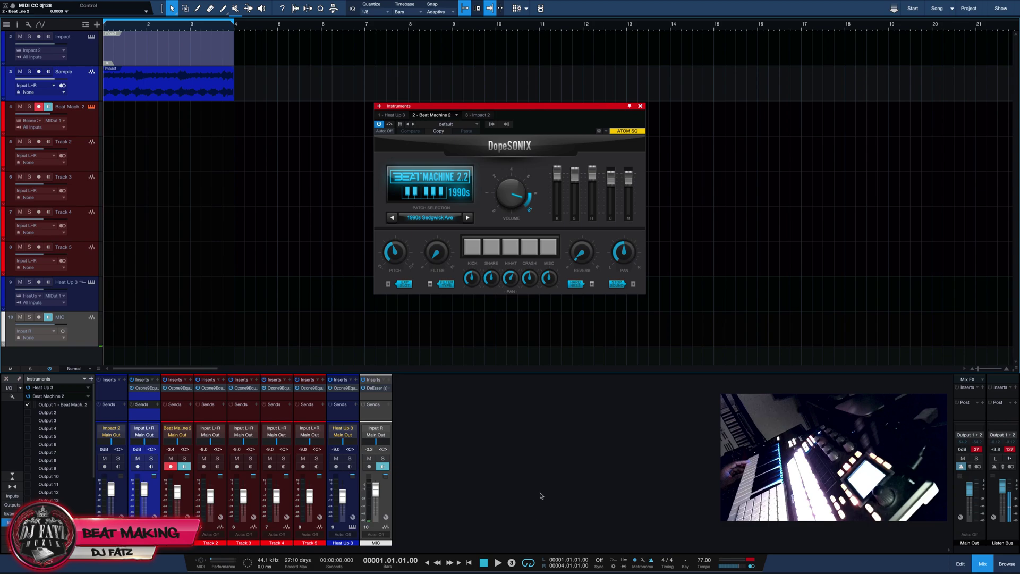
# Step: Record a hi-hat pattern over the three-bar loop on the Beat Mach. 2 track and select the recorded part
pyautogui.press('KP_Multiply')
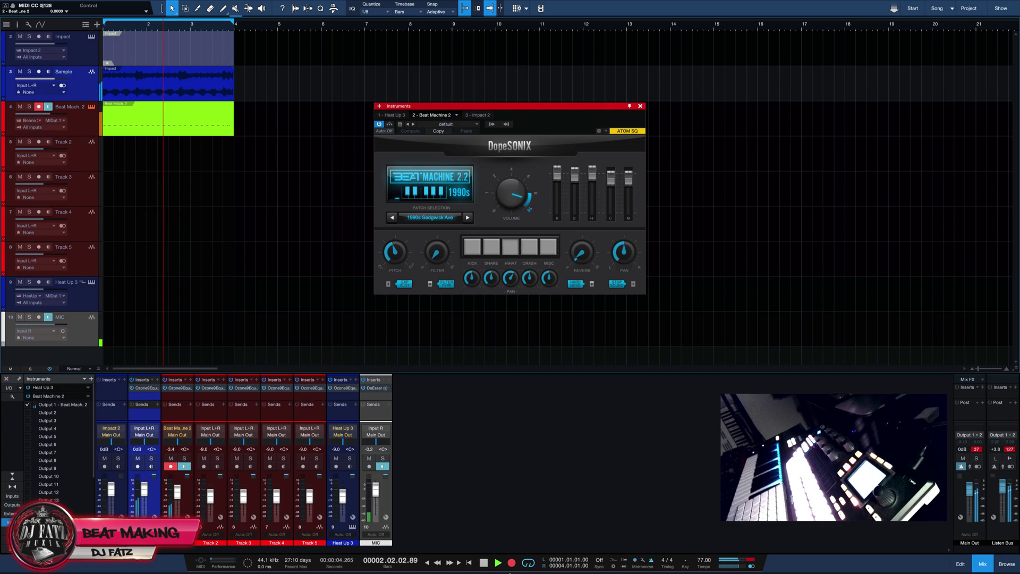
pyautogui.click(512, 564)
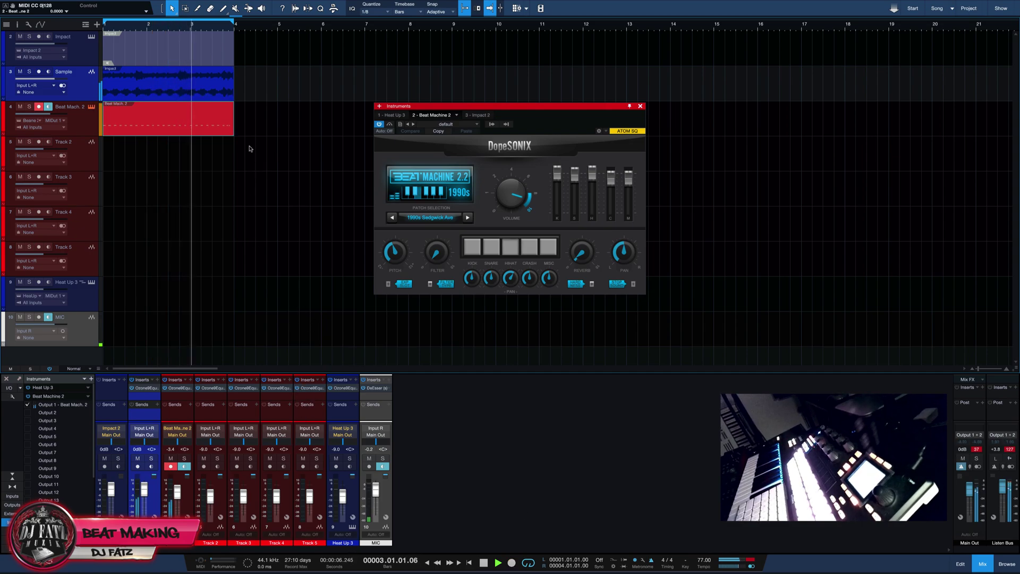
pyautogui.click(205, 117)
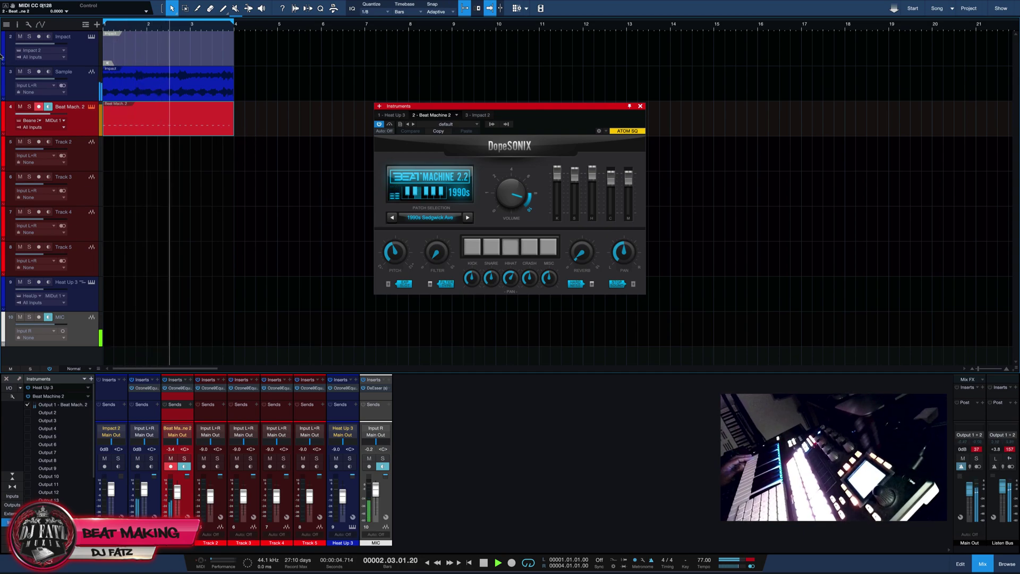
# Step: Set the song's quantize value to 1/16 with 20% swing and record kick and snare hits into the Beat Mach. 2 part
pyautogui.click(388, 12)
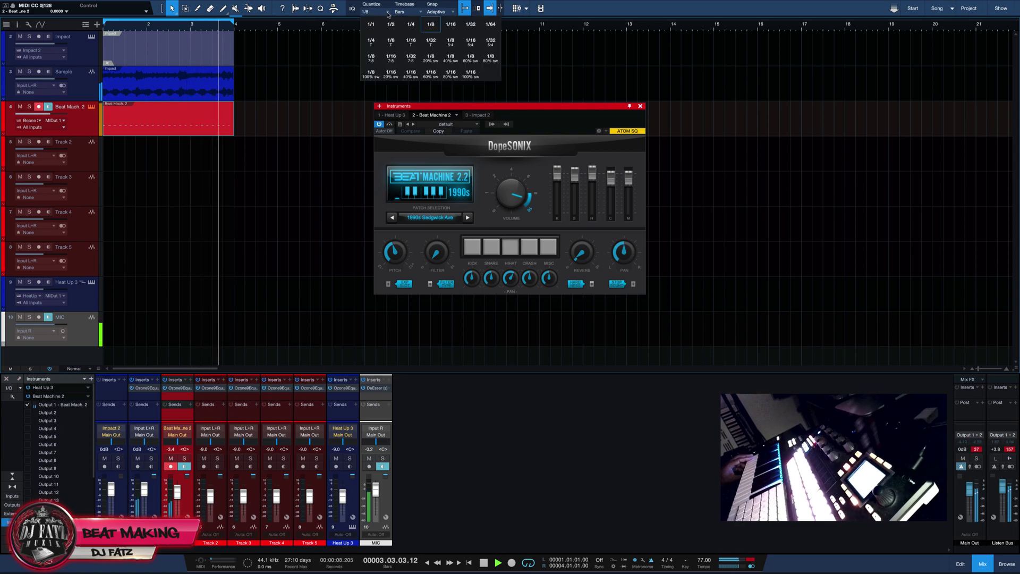
pyautogui.click(391, 75)
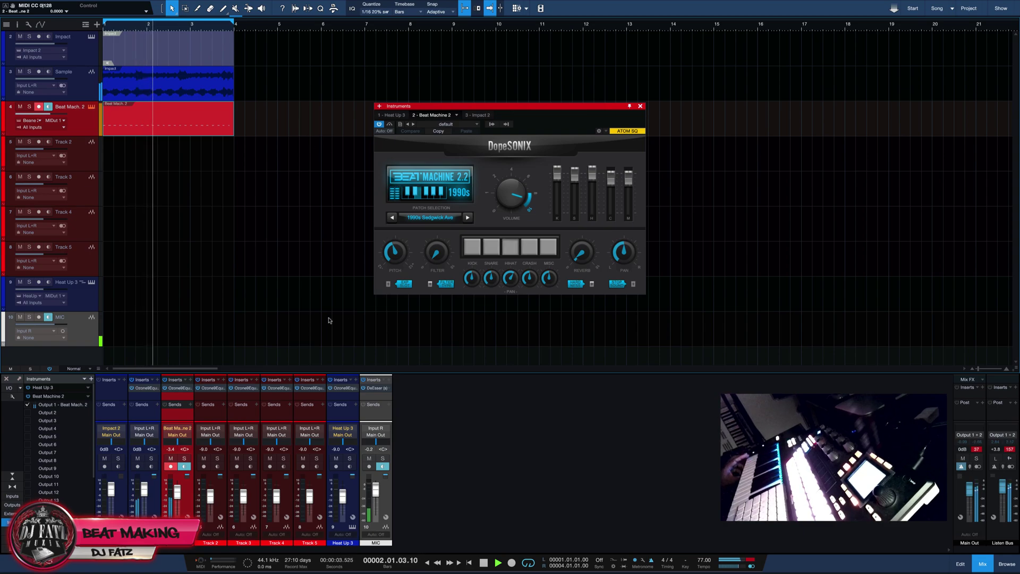
pyautogui.click(489, 566)
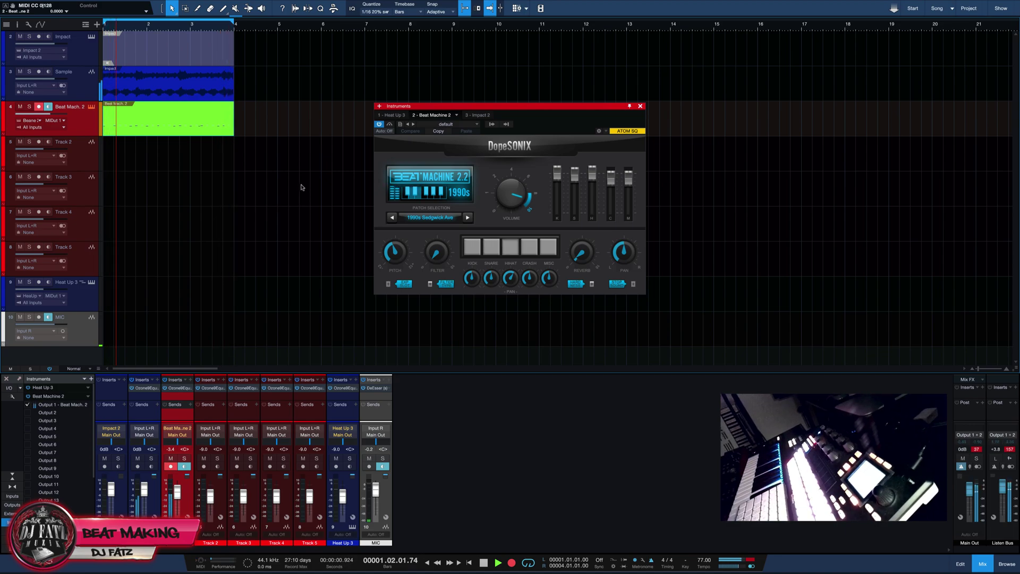
pyautogui.click(512, 563)
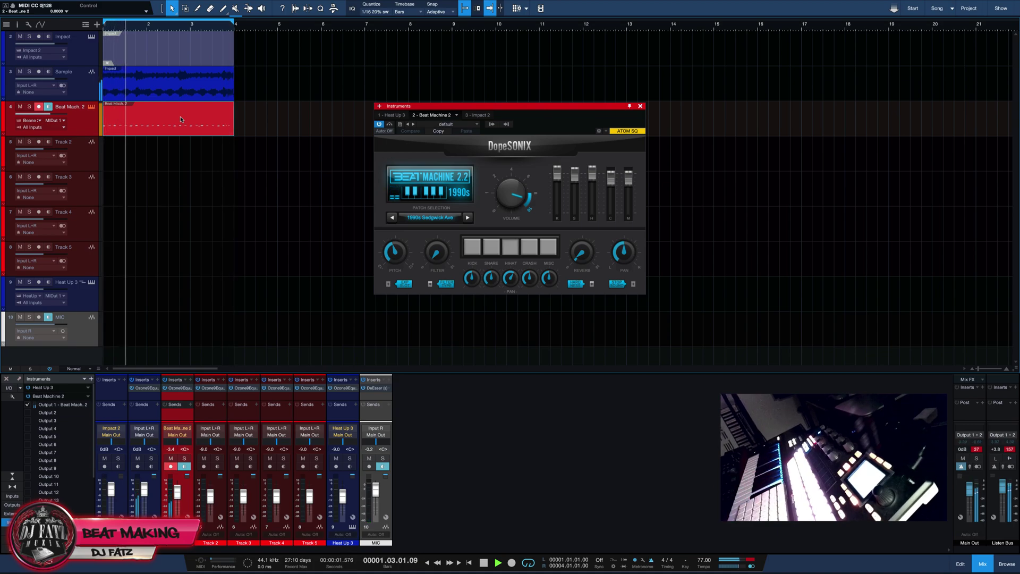
# Step: Open the Beat Mach. 2 part in an enlarged note editor and set the editor's quantize value to 1/16
pyautogui.doubleClick(204, 121)
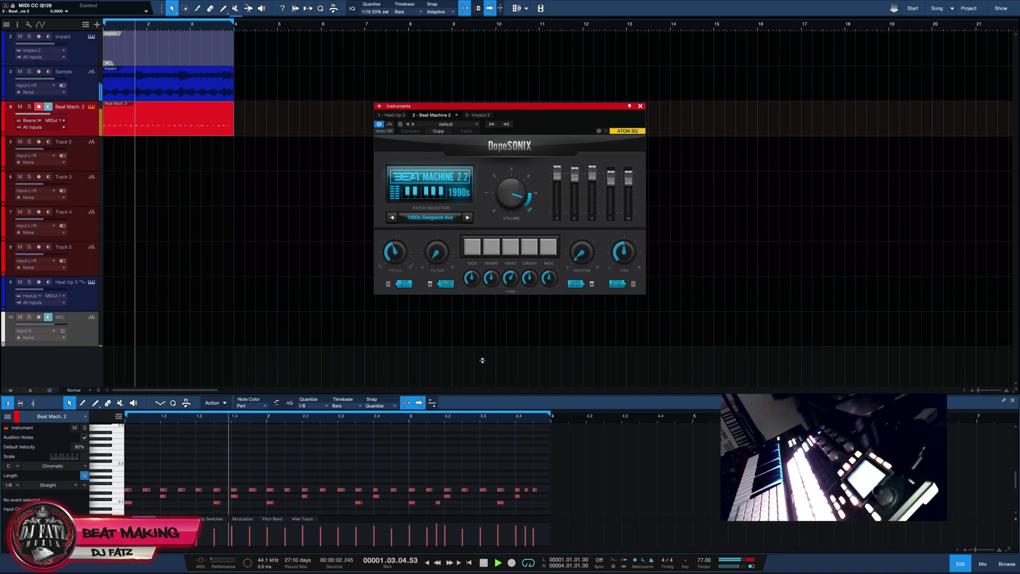
pyautogui.moveTo(482, 361); pyautogui.dragTo(482, 283)
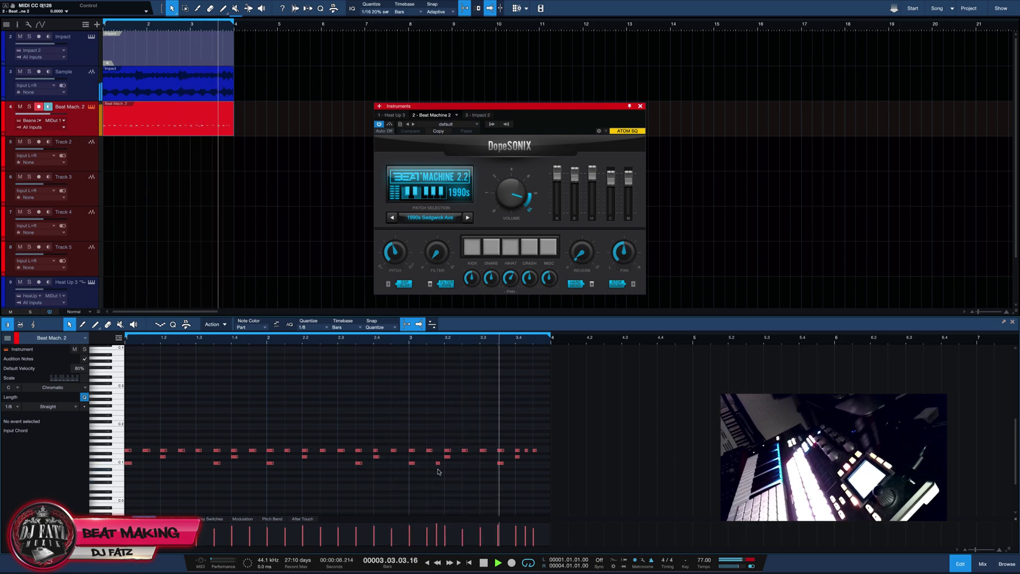
pyautogui.moveTo(427, 348); pyautogui.dragTo(431, 363)
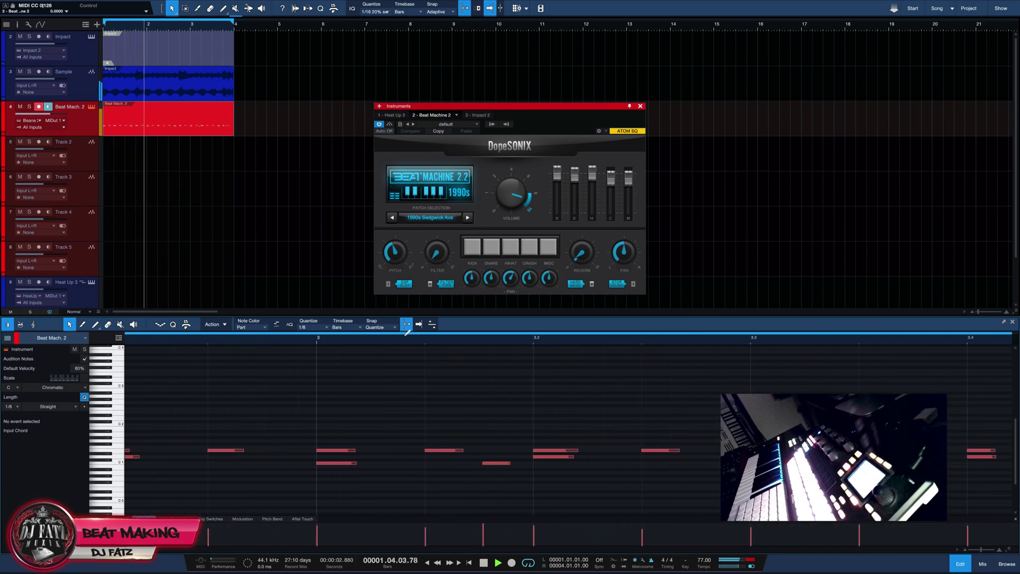
pyautogui.click(327, 329)
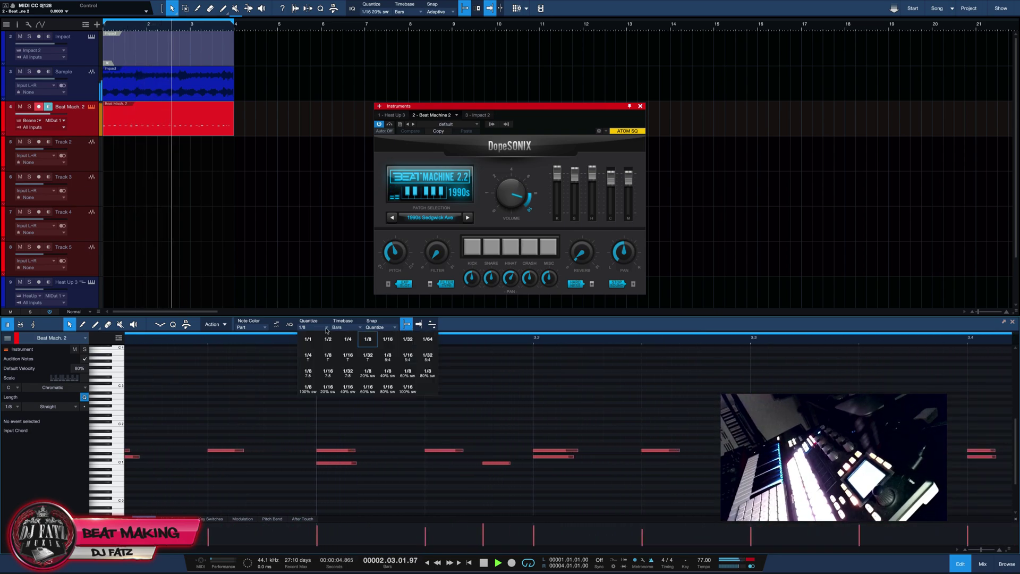
pyautogui.click(388, 339)
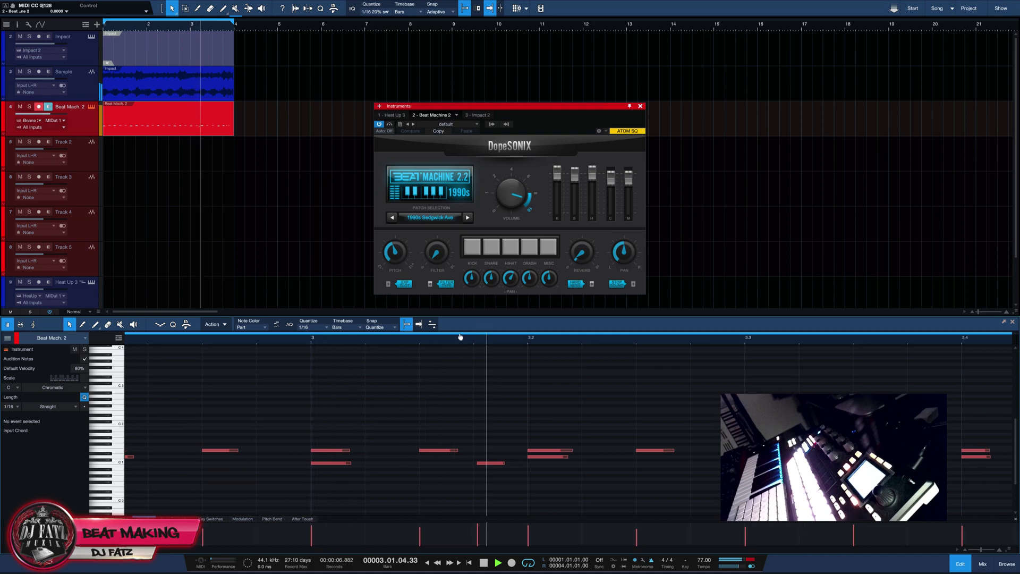
pyautogui.press('w')
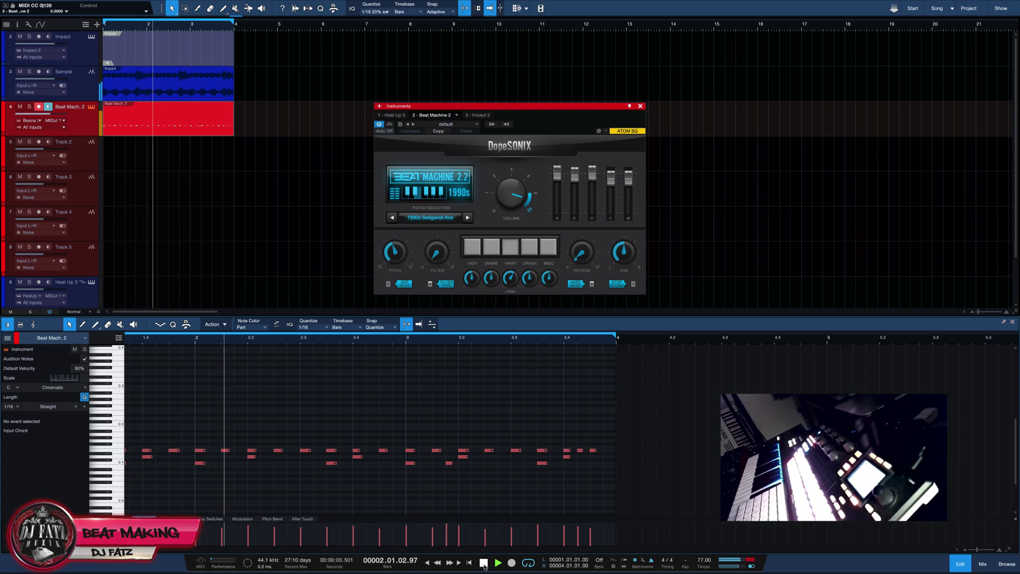
# Step: Stop playback and select all kick and snare notes on C1 and D1 in the drum part
pyautogui.click(483, 564)
pyautogui.click(440, 451)
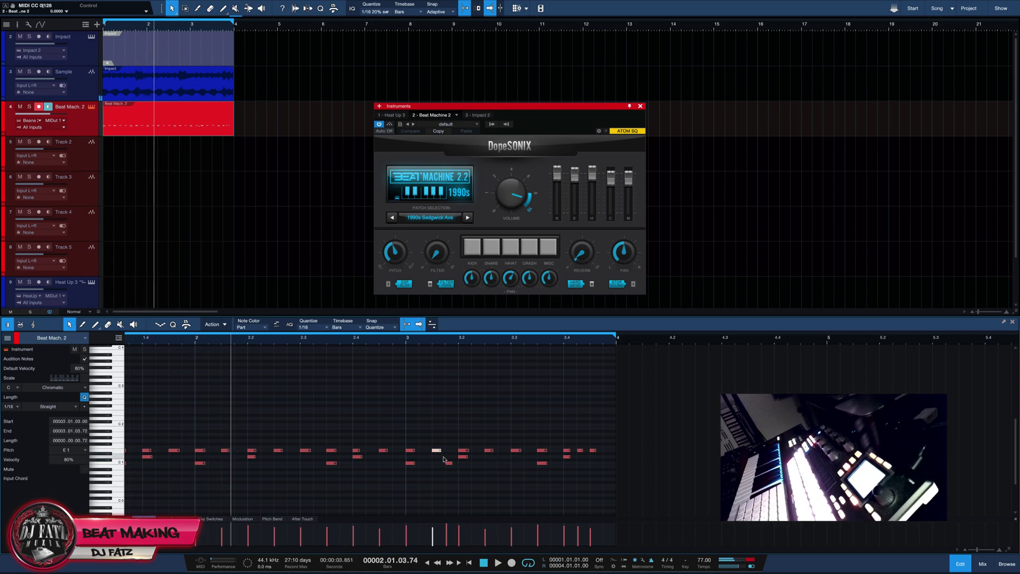
pyautogui.click(462, 457)
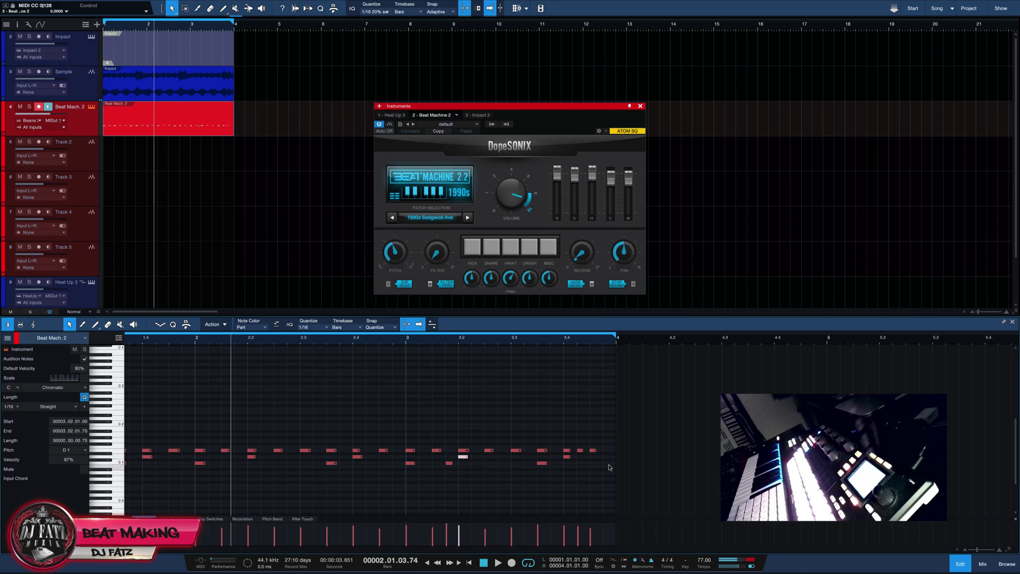
pyautogui.moveTo(601, 465); pyautogui.dragTo(380, 462)
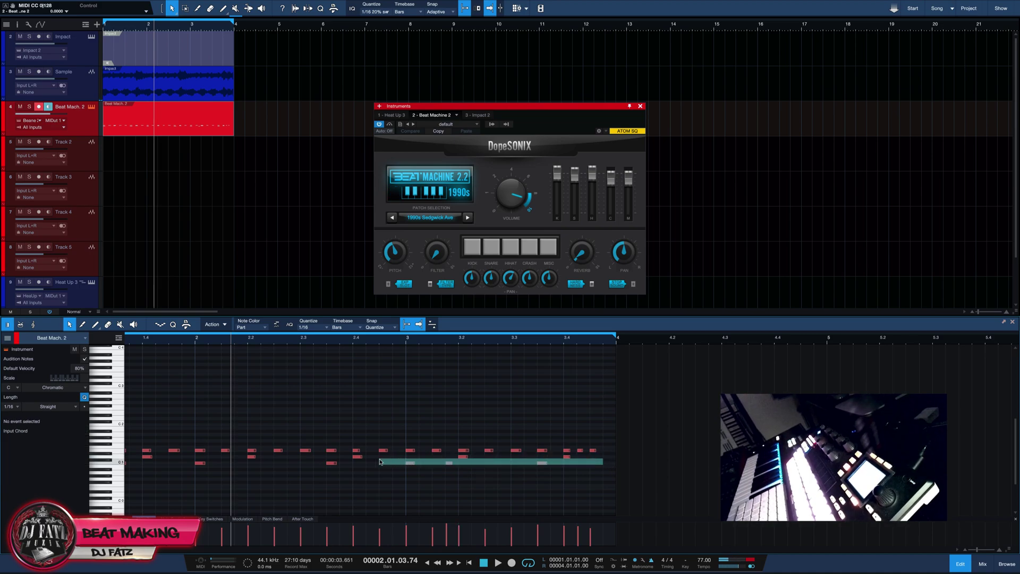
pyautogui.moveTo(282, 463); pyautogui.dragTo(246, 490)
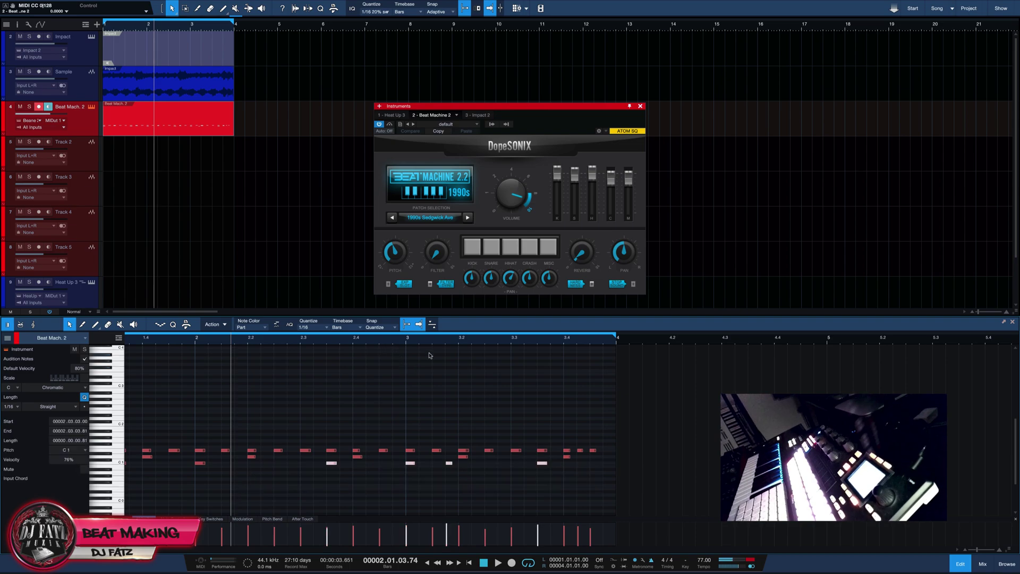
pyautogui.moveTo(437, 341); pyautogui.dragTo(440, 338)
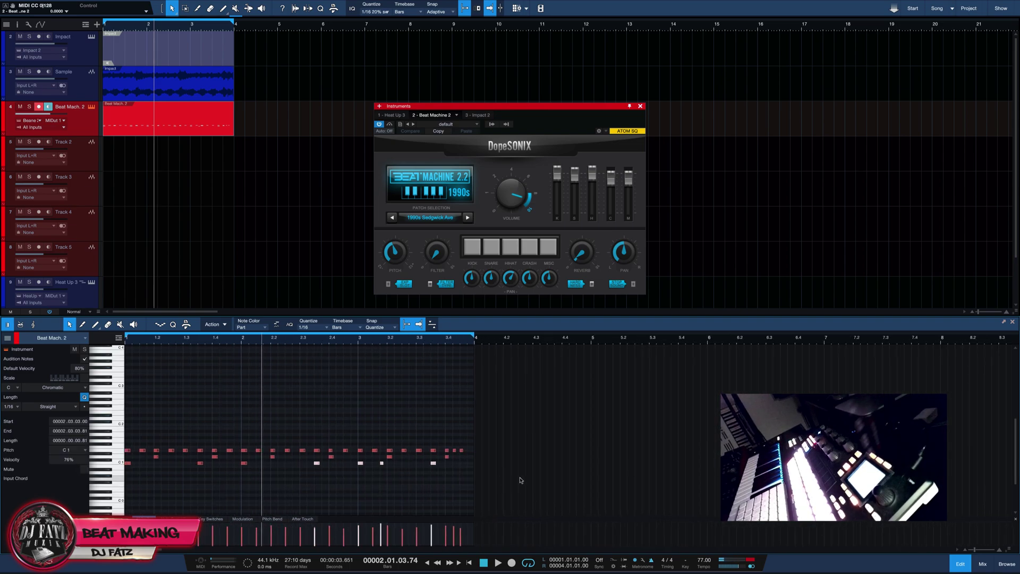
pyautogui.click(477, 473)
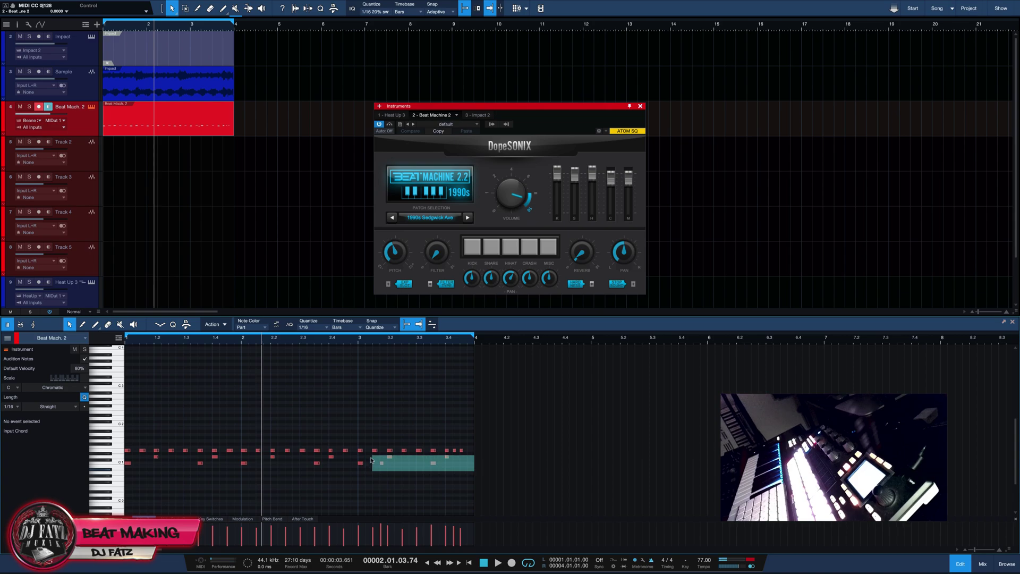
pyautogui.moveTo(371, 460); pyautogui.dragTo(288, 455)
pyautogui.moveTo(199, 462); pyautogui.dragTo(122, 460)
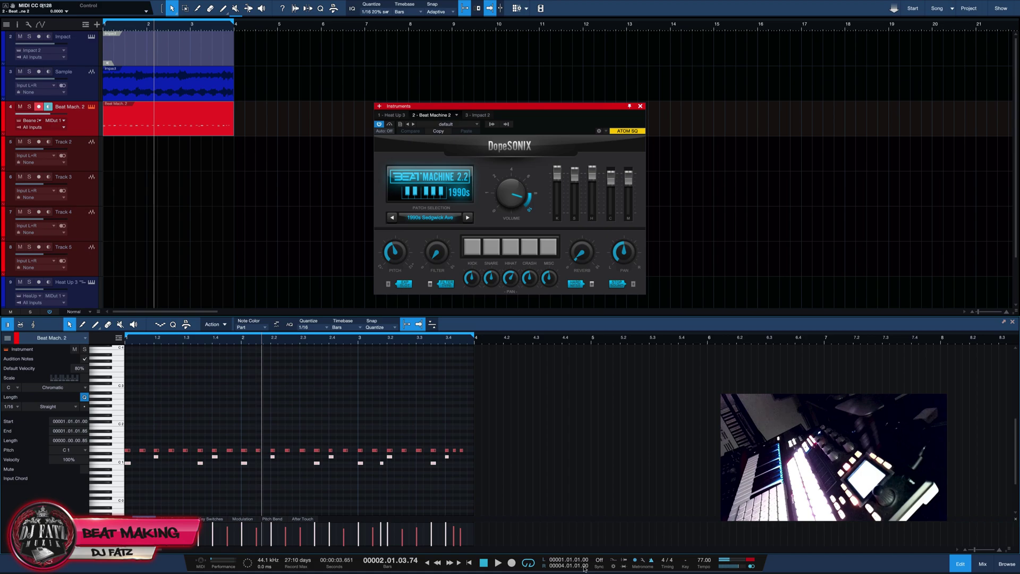
# Step: Return to the start of the song and play the loop briefly to check the drum pattern
pyautogui.click(484, 562)
pyautogui.click(497, 562)
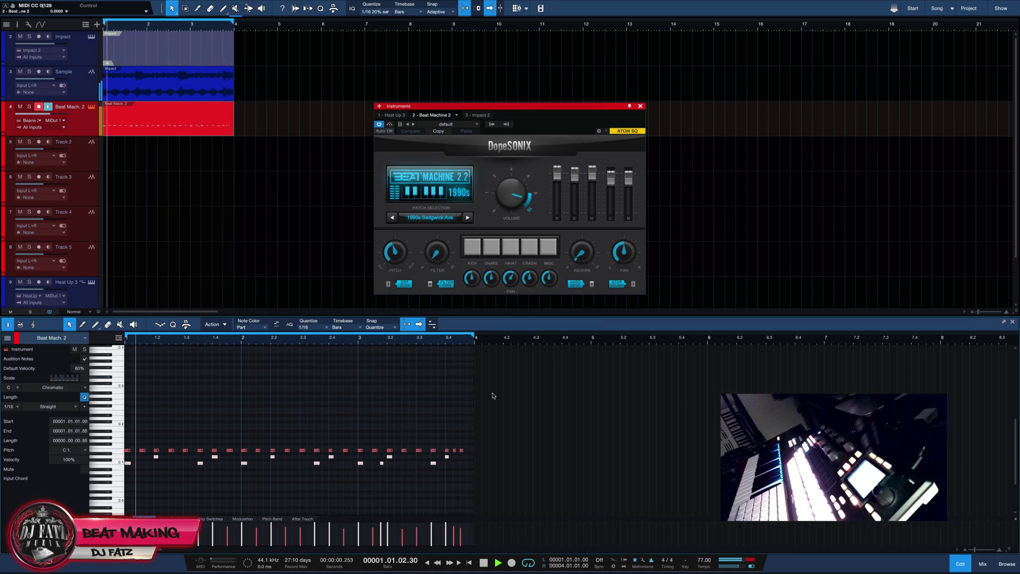
pyautogui.click(481, 563)
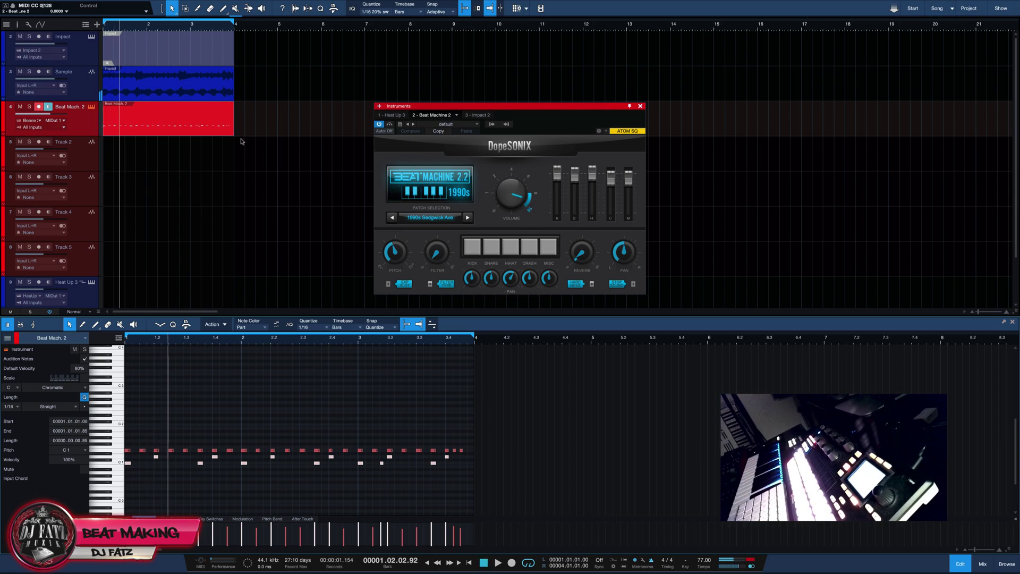
# Step: Explode the pitches of the Beat Mach. 2 part to separate tracks
pyautogui.rightClick(190, 119)
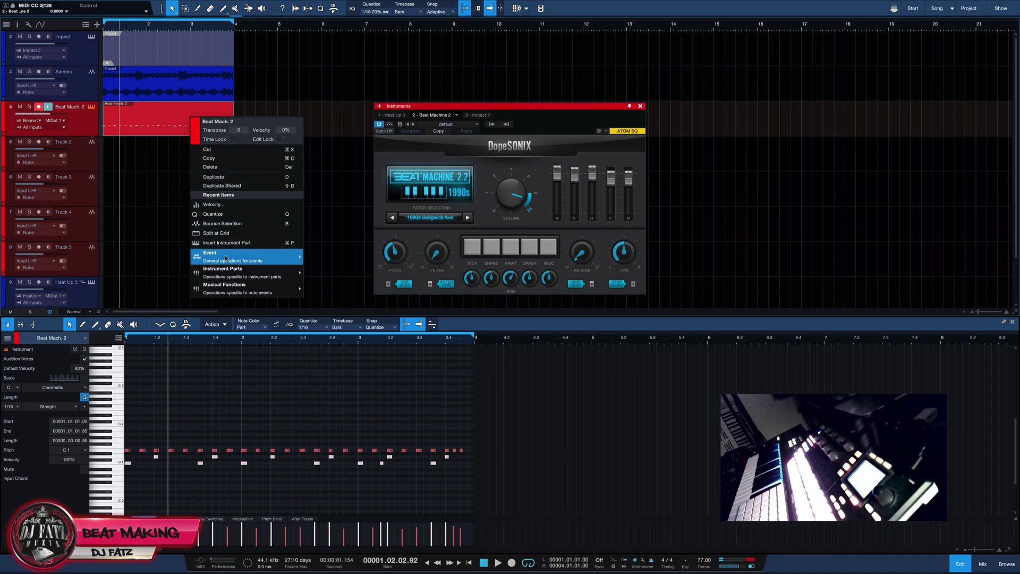
pyautogui.moveTo(228, 258)
pyautogui.moveTo(236, 276)
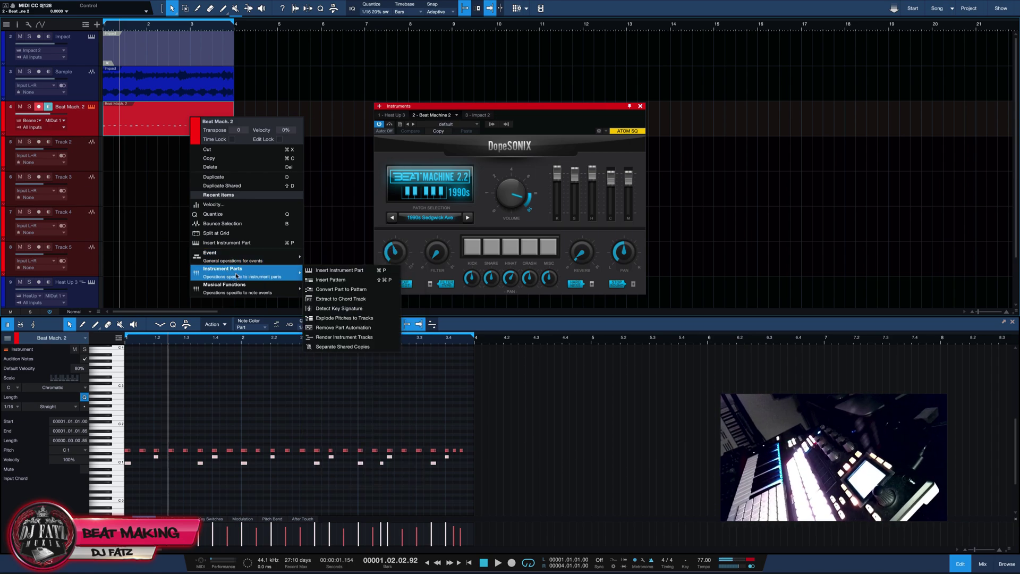
pyautogui.click(359, 319)
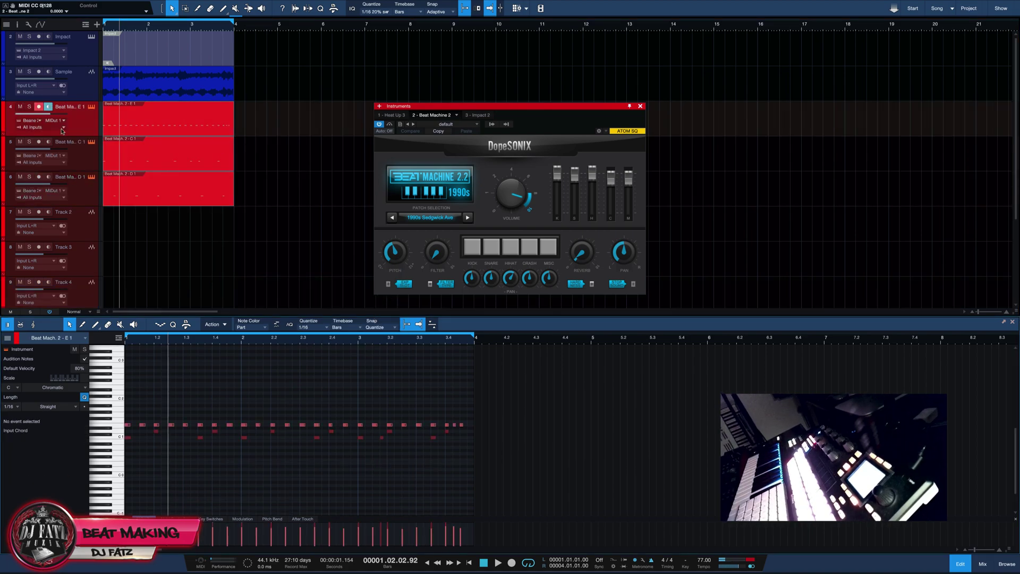
# Step: Select and solo the three exploded Beat Mach. 2 tracks, then play the loop from the start of the song
pyautogui.click(39, 107)
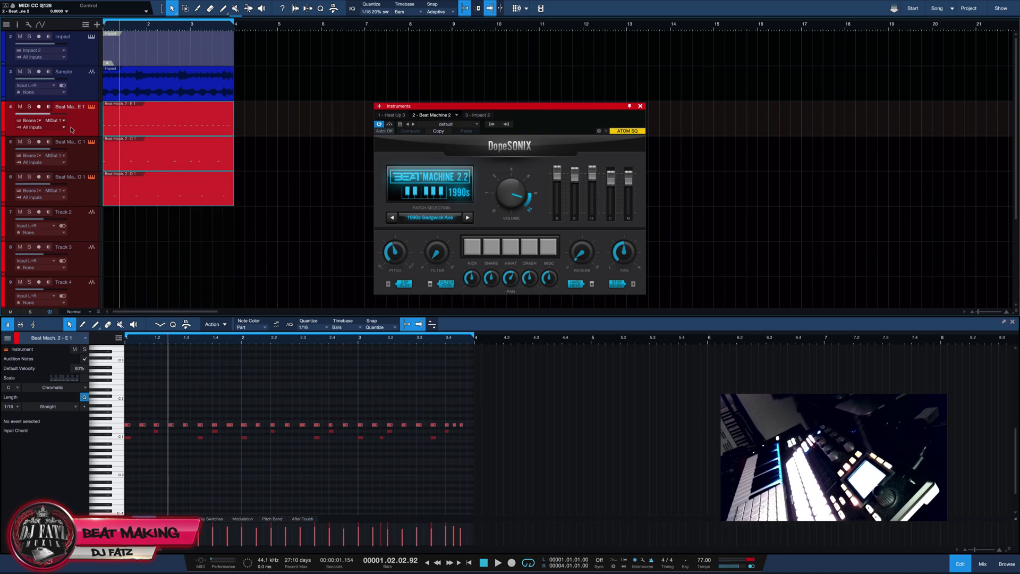
pyautogui.keyDown('shift'); pyautogui.click(70, 154); pyautogui.keyUp('shift')
pyautogui.keyDown('shift'); pyautogui.click(75, 174); pyautogui.keyUp('shift')
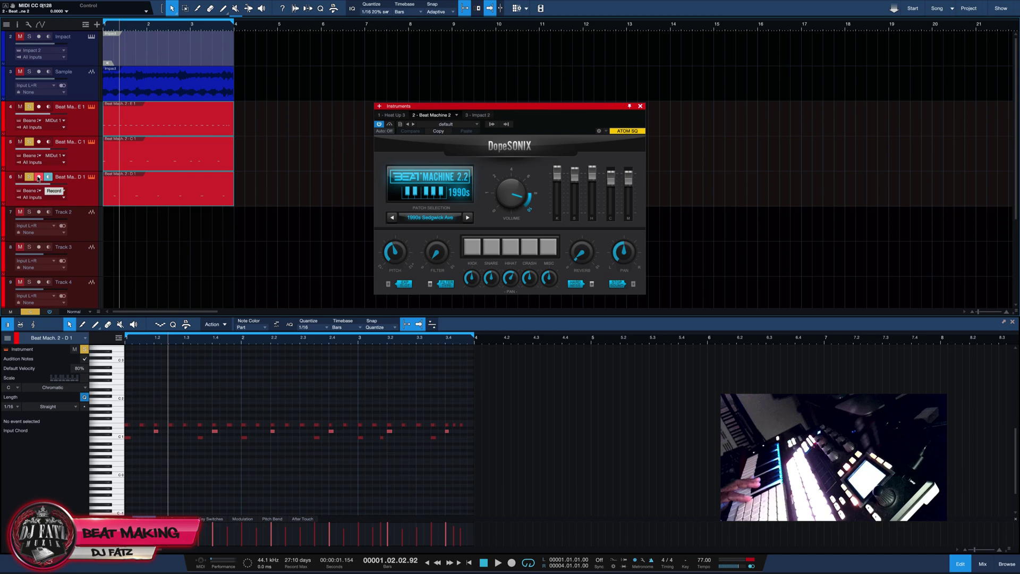
pyautogui.scroll(-5, 55, 207)
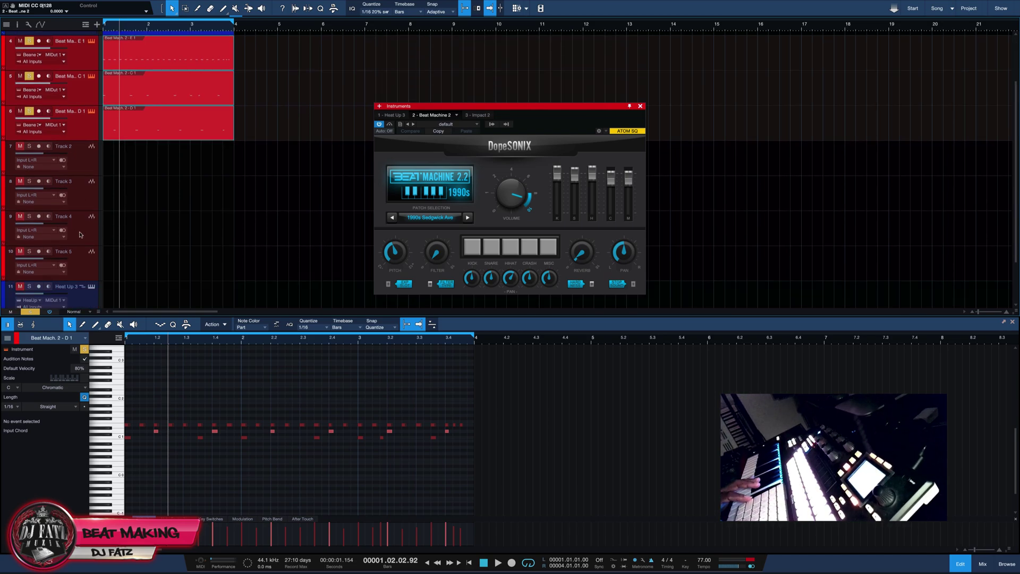
pyautogui.scroll(-2, 33, 273)
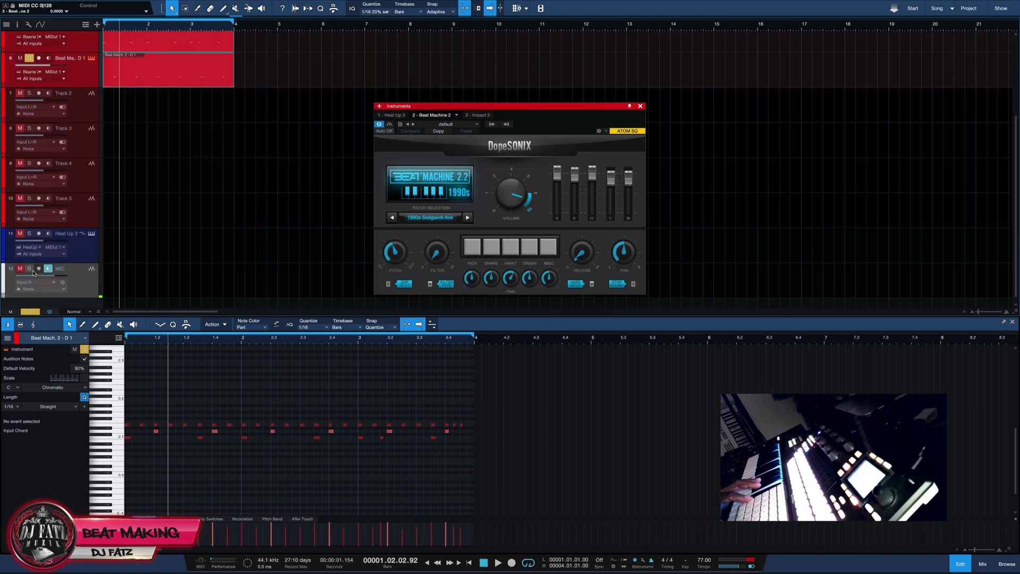
pyautogui.scroll(7, 53, 206)
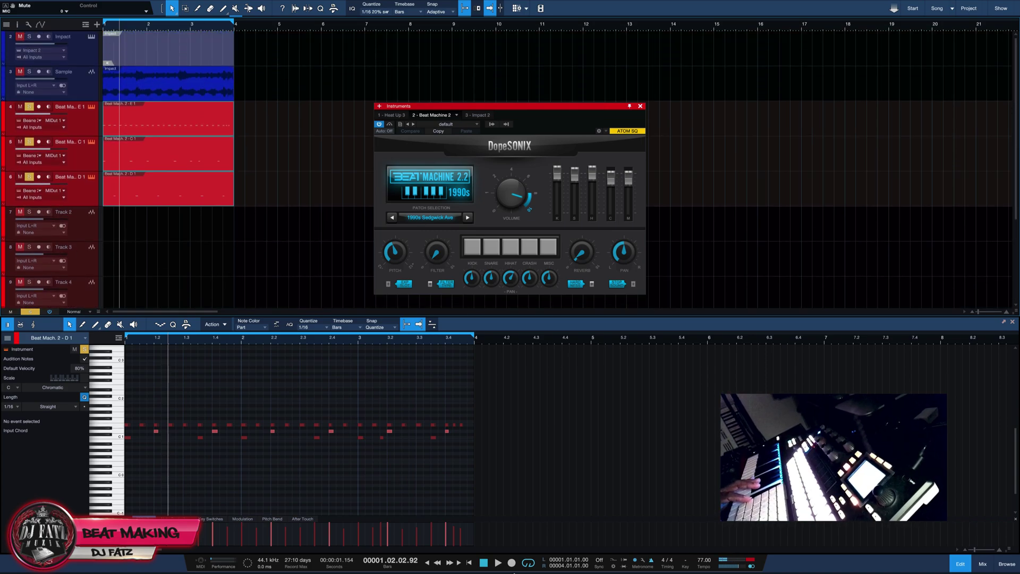
pyautogui.click(484, 563)
pyautogui.click(496, 563)
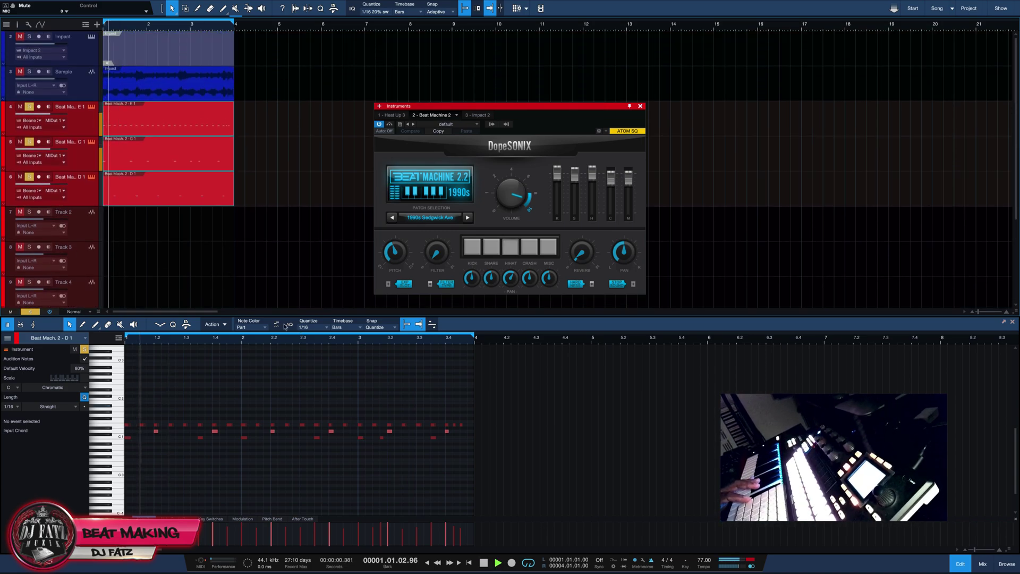
# Step: Turn off solo on the three exploded drum tracks during playback and select only the D 1 track
pyautogui.click(29, 176)
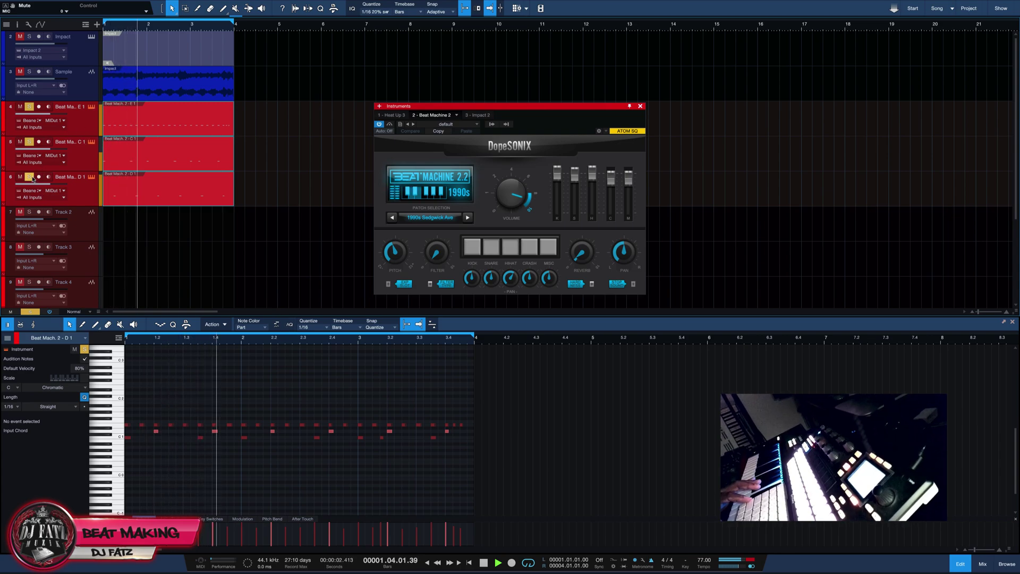
pyautogui.click(29, 141)
pyautogui.click(29, 106)
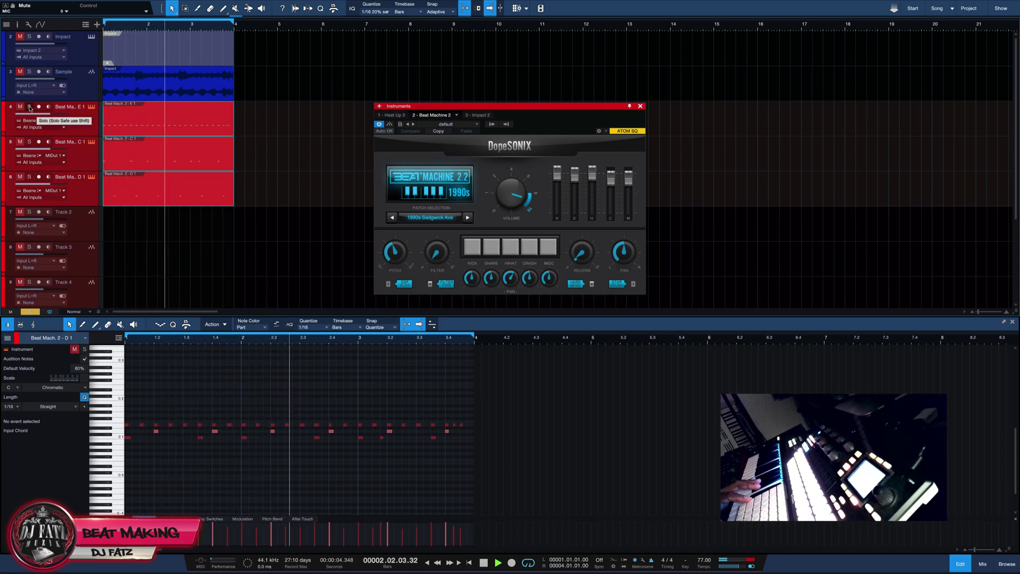
pyautogui.click(58, 114)
pyautogui.click(72, 161)
pyautogui.click(59, 184)
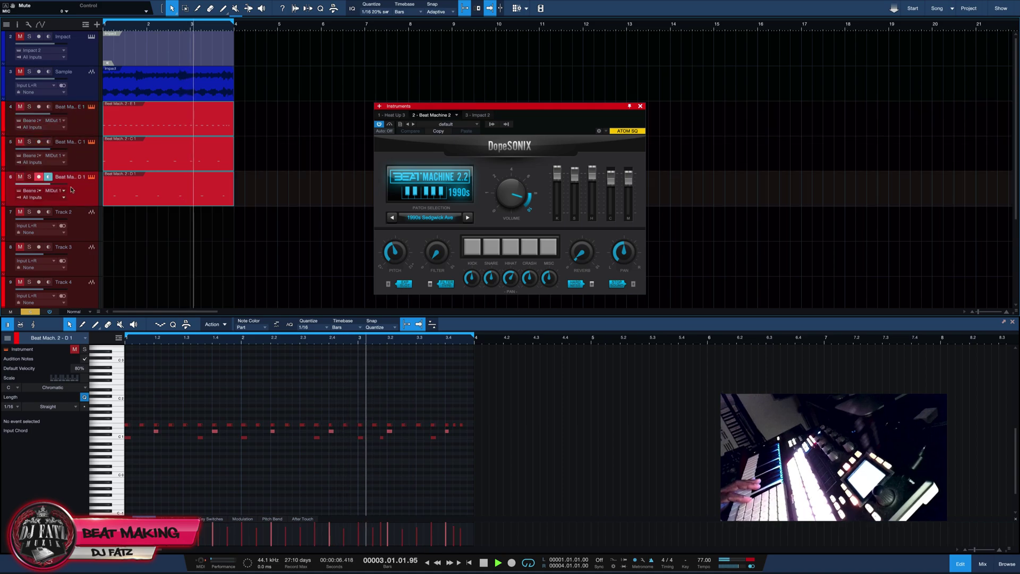
# Step: Solo the E 1, C 1 and D 1 drum tracks one after another to audition which drum each one plays
pyautogui.click(39, 110)
pyautogui.click(29, 107)
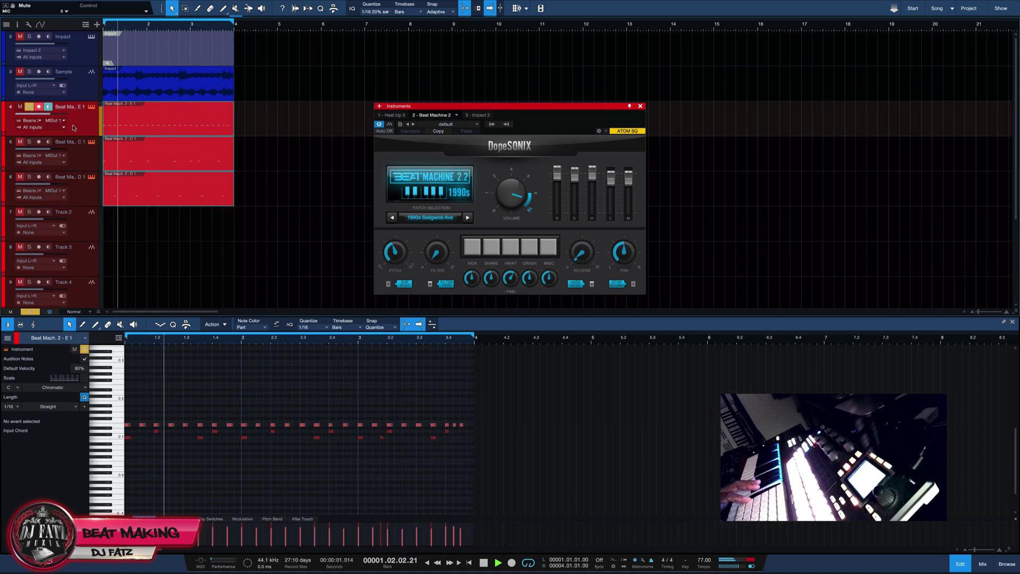
pyautogui.click(29, 142)
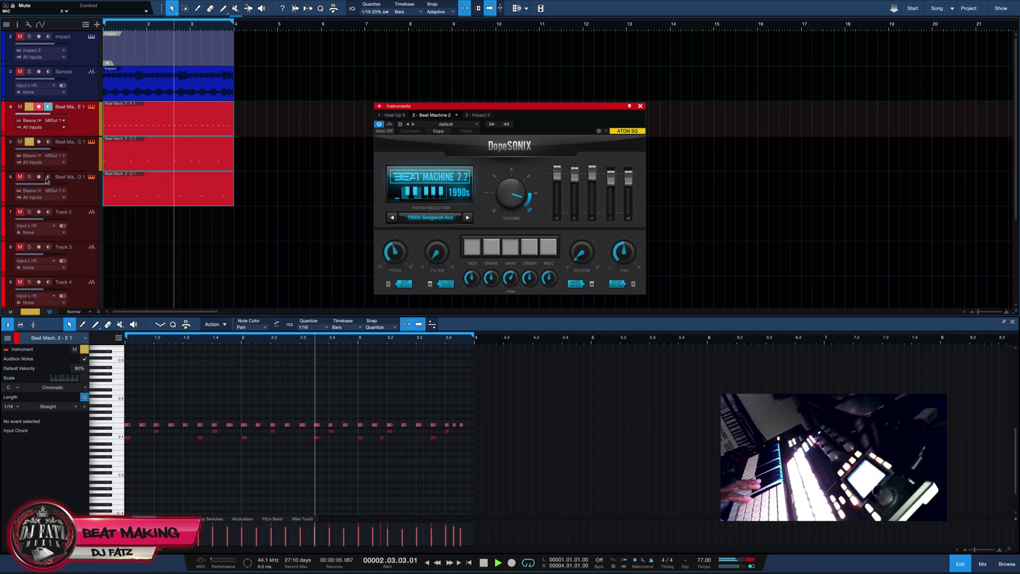
pyautogui.click(29, 178)
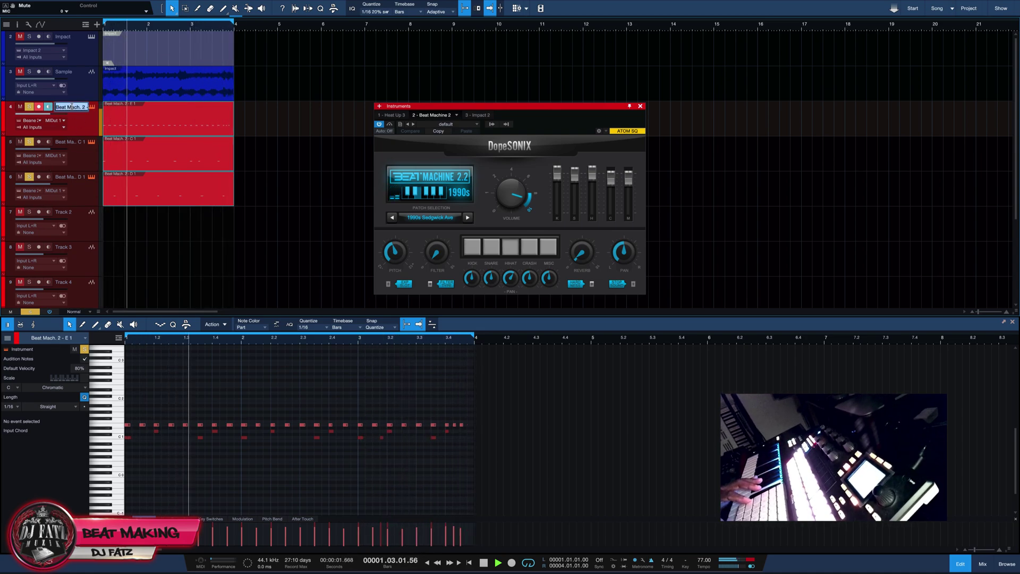
# Step: Rename the E 1, C 1 and D 1 drum tracks as Hat, Kick and Snare
pyautogui.doubleClick(73, 108)
pyautogui.write('Hat')
pyautogui.press('Return')
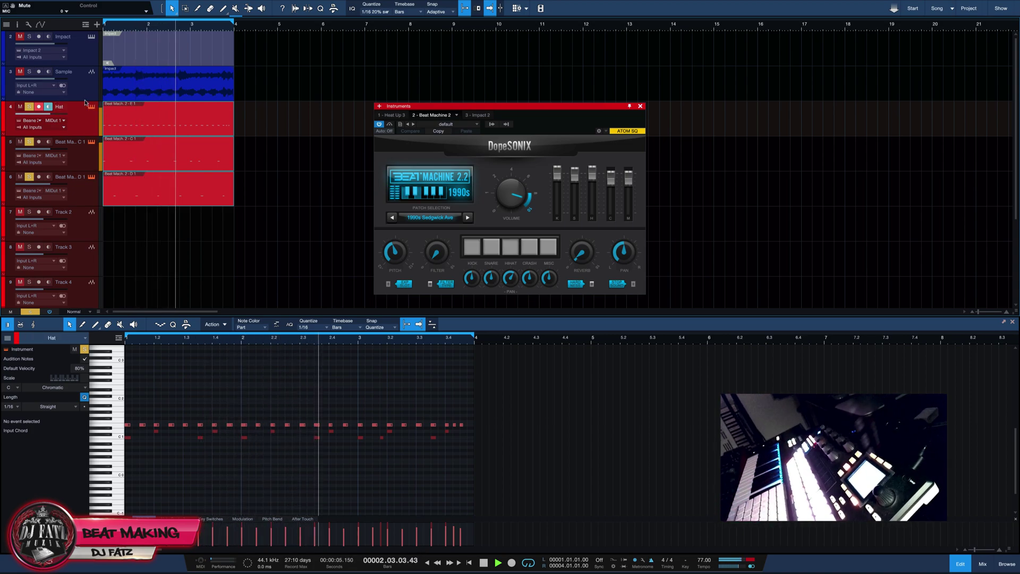
pyautogui.doubleClick(65, 142)
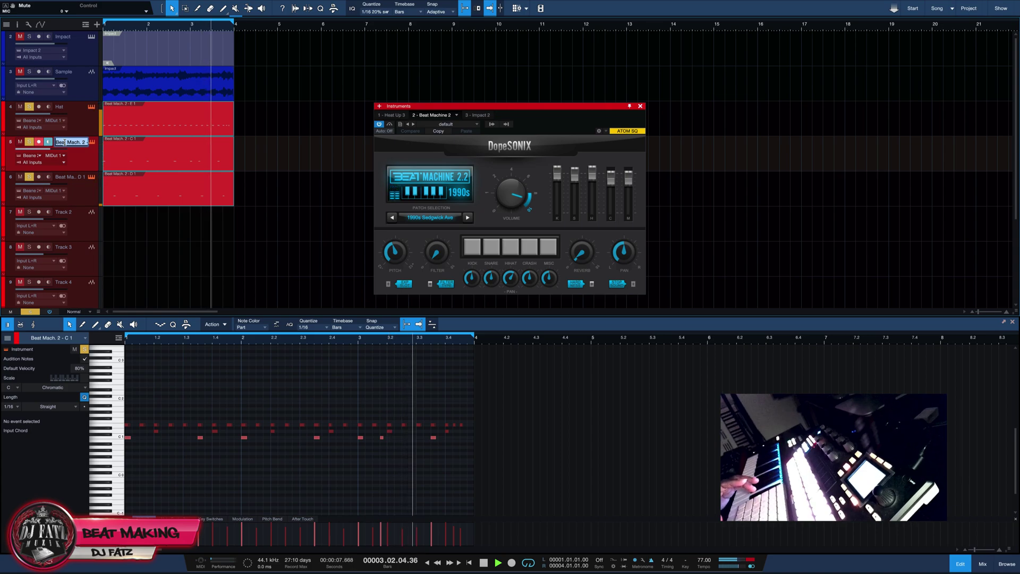
pyautogui.write('Kick')
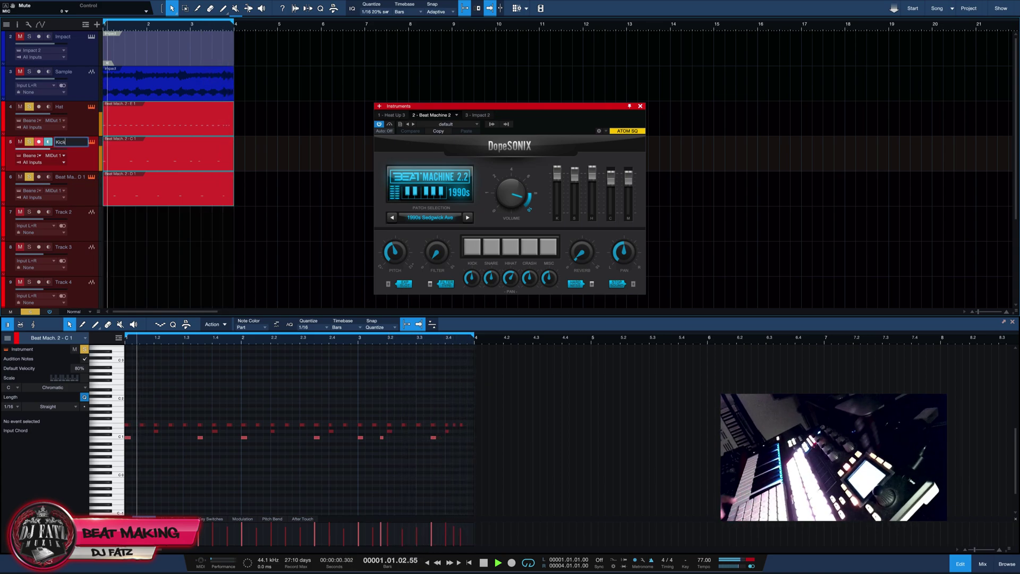
pyautogui.doubleClick(73, 178)
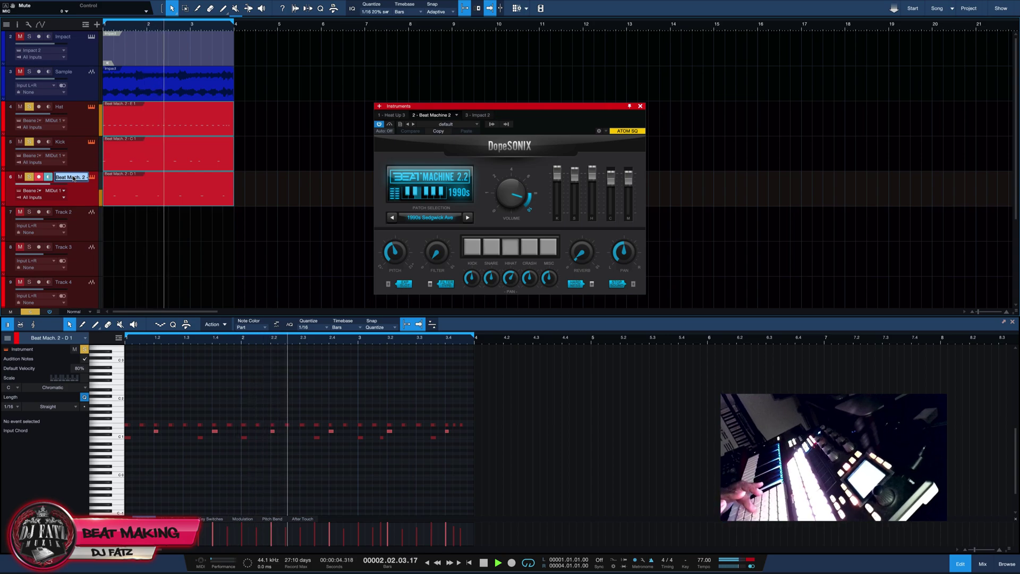
pyautogui.write('S')
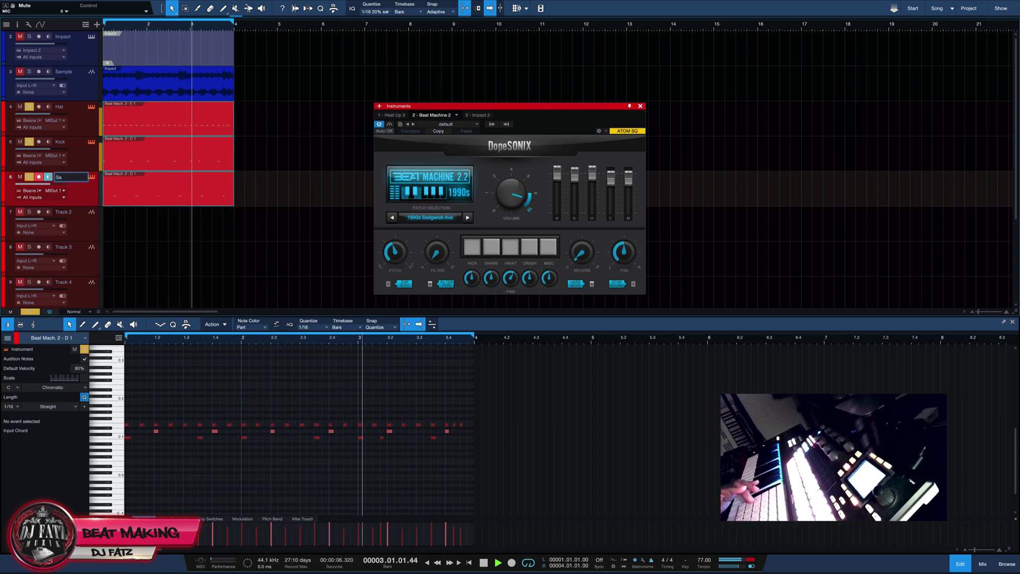
pyautogui.write('nare')
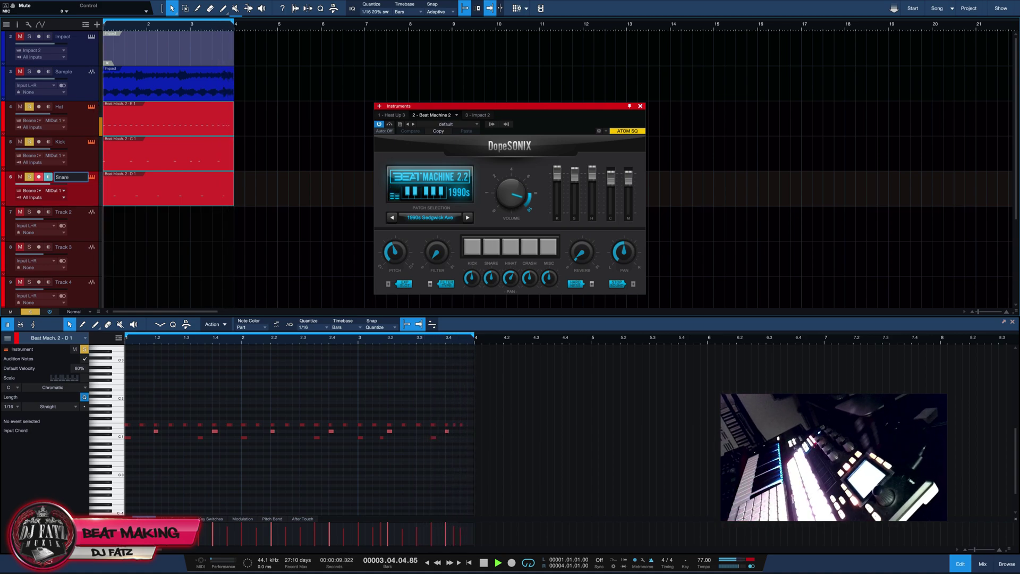
pyautogui.press('Return')
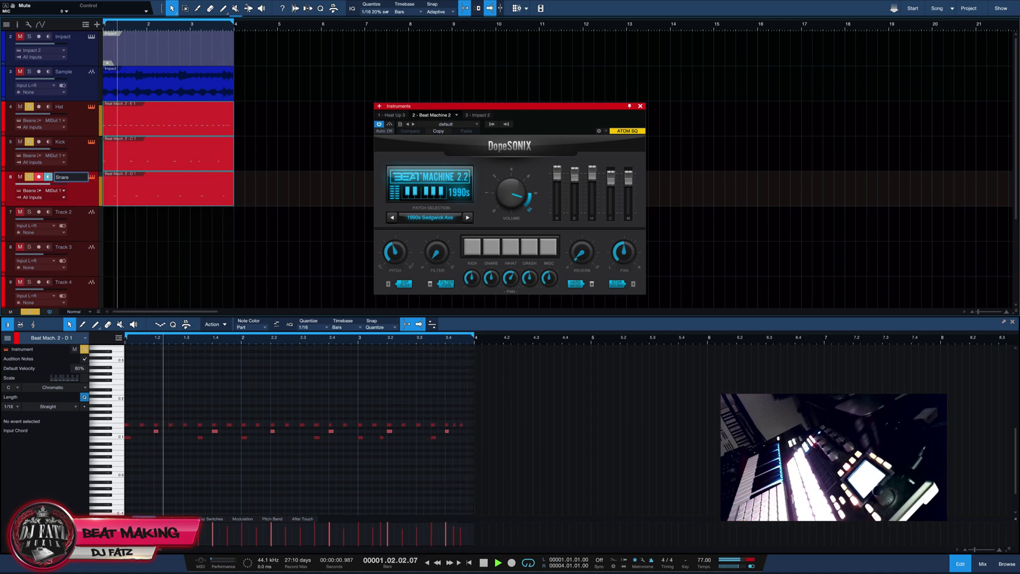
# Step: Bounce the Hat, Kick and Snare parts to audio and move the Hat instrument track below the bounced Snare track
pyautogui.click(251, 127)
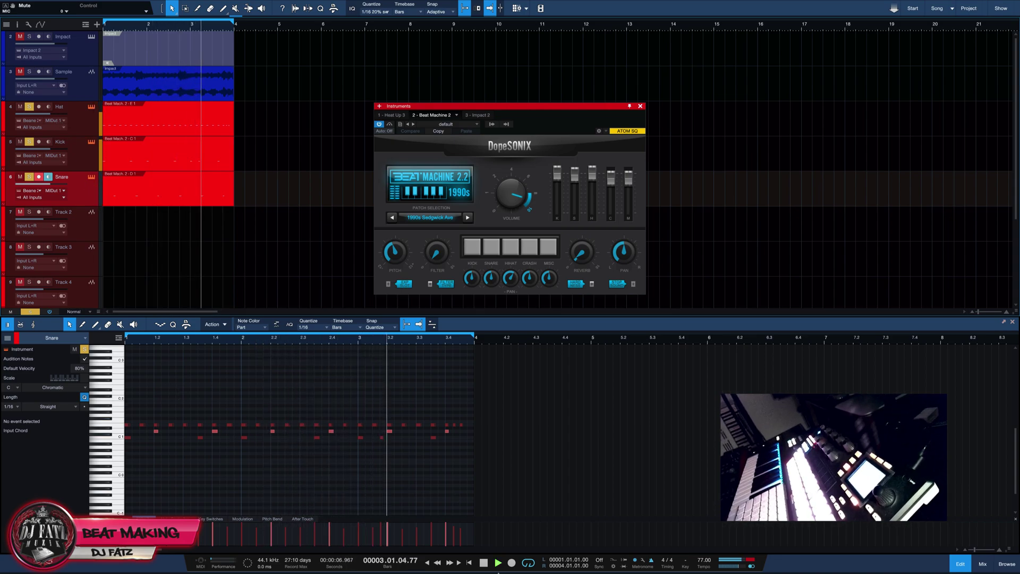
pyautogui.moveTo(282, 213); pyautogui.dragTo(105, 103)
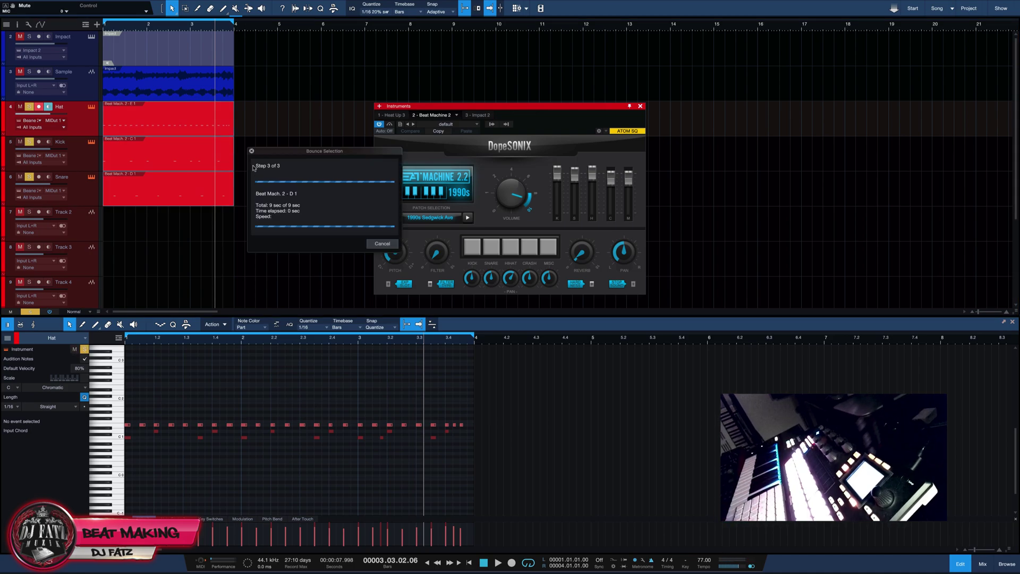
pyautogui.scroll(-1, 250, 193)
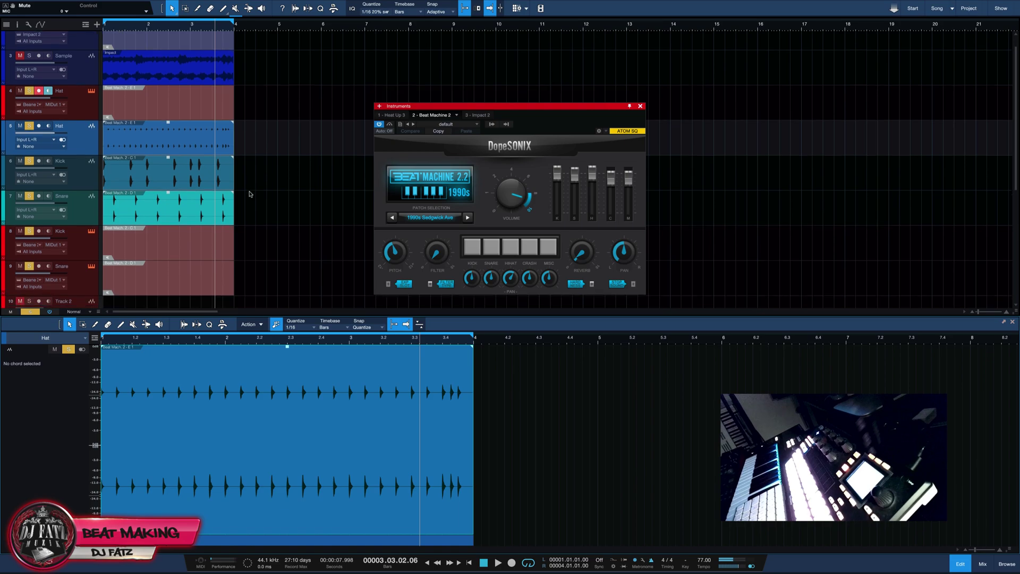
pyautogui.click(88, 106)
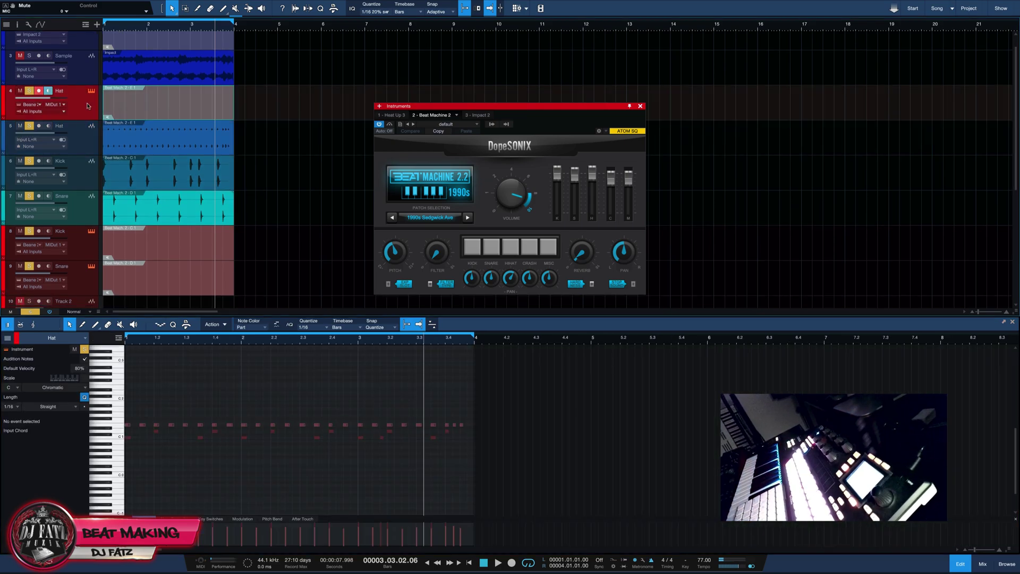
pyautogui.moveTo(81, 211); pyautogui.dragTo(82, 220)
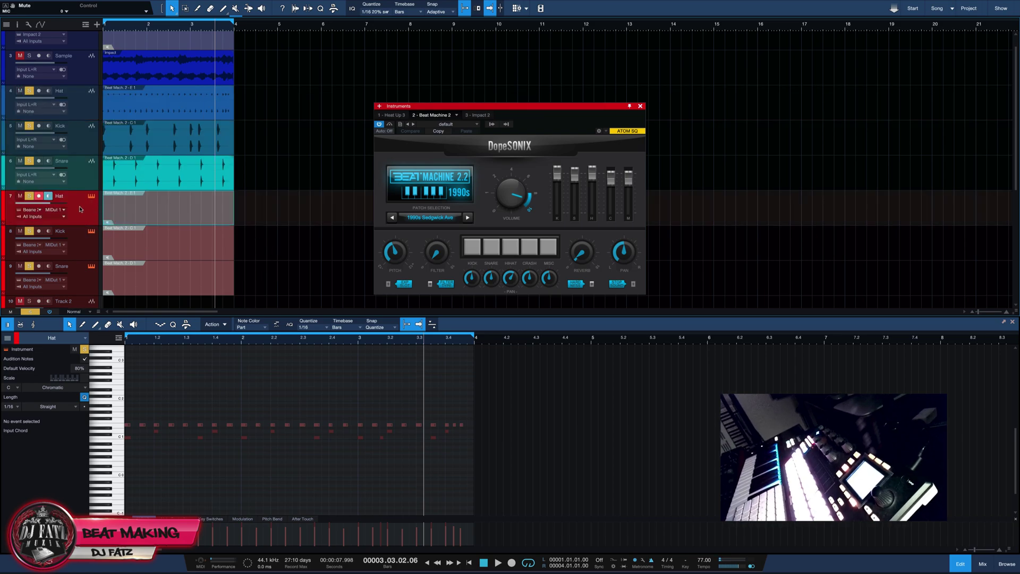
# Step: Disable the original Hat, Kick and Snare instrument tracks and hide them from the track list
pyautogui.scroll(-1, 269, 234)
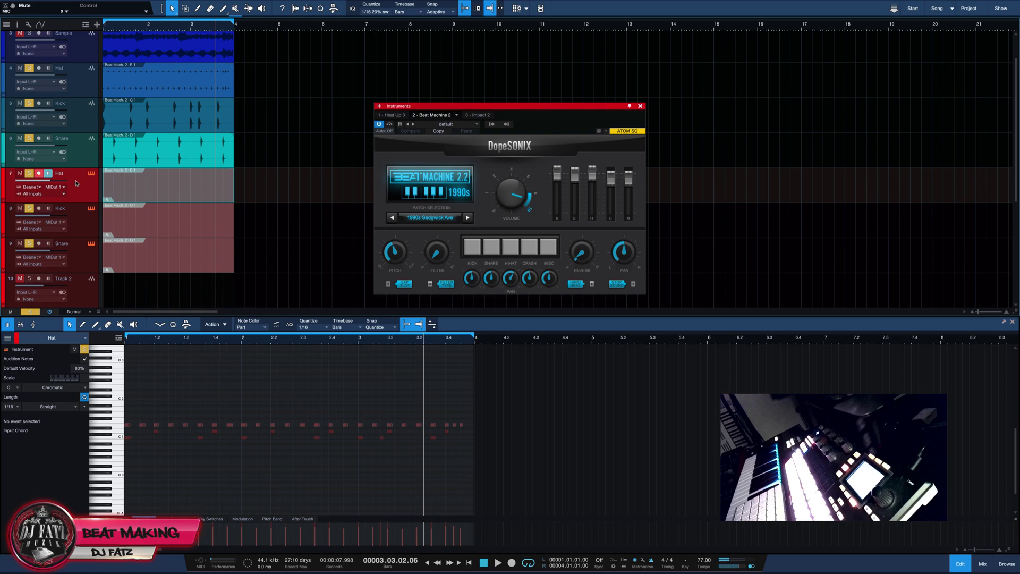
pyautogui.click(70, 213)
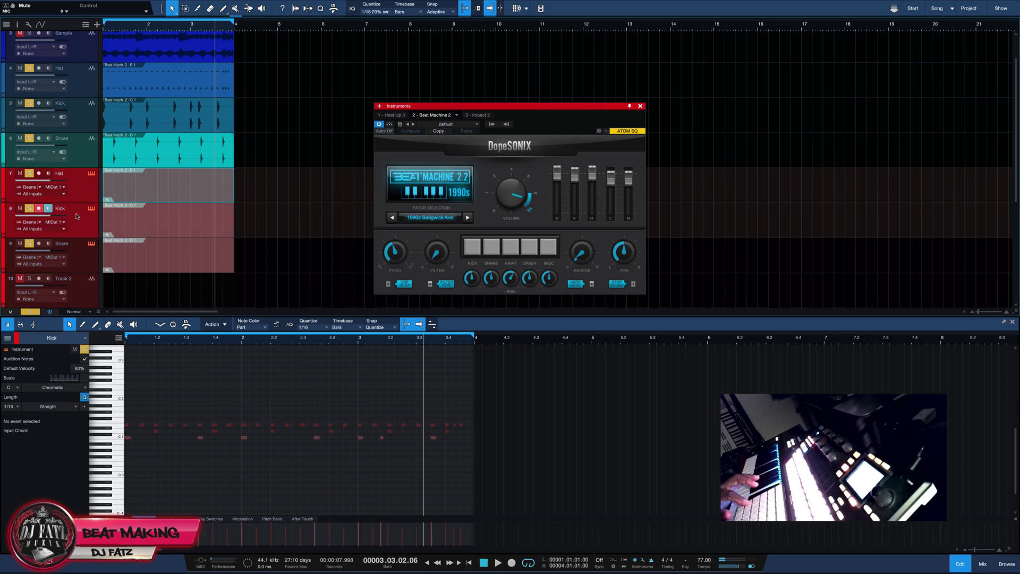
pyautogui.click(84, 252)
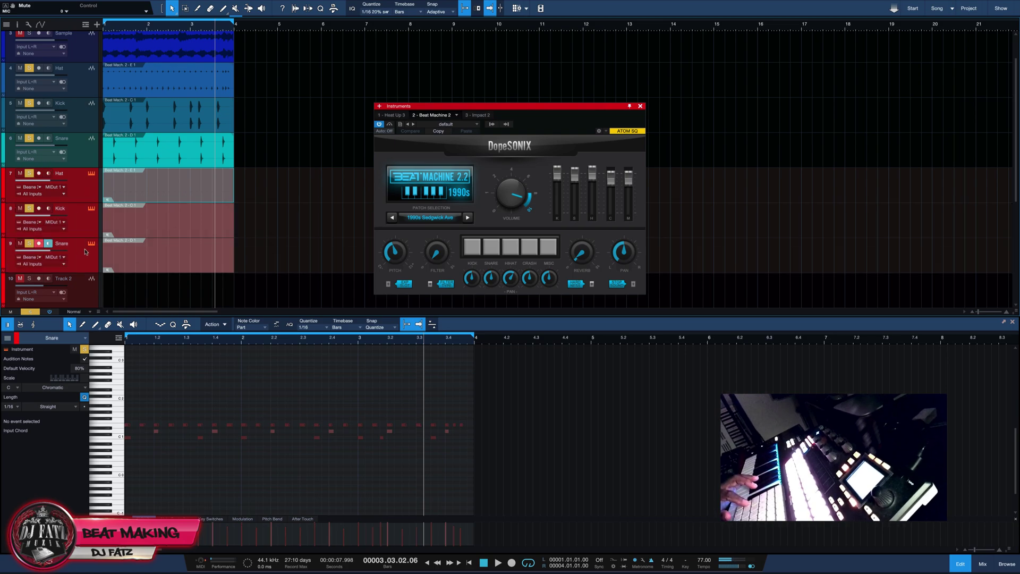
pyautogui.rightClick(75, 194)
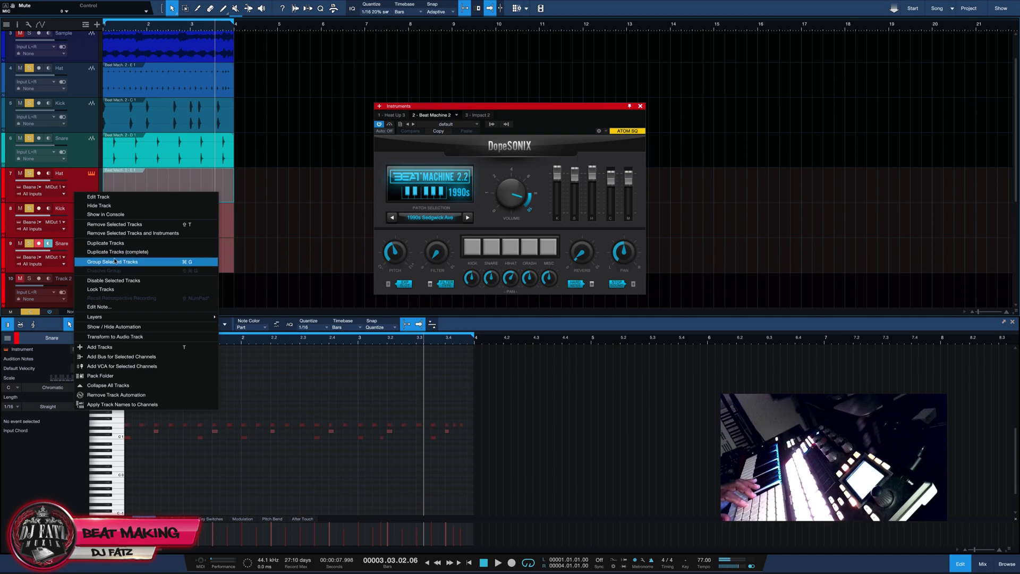
pyautogui.click(133, 281)
pyautogui.rightClick(75, 184)
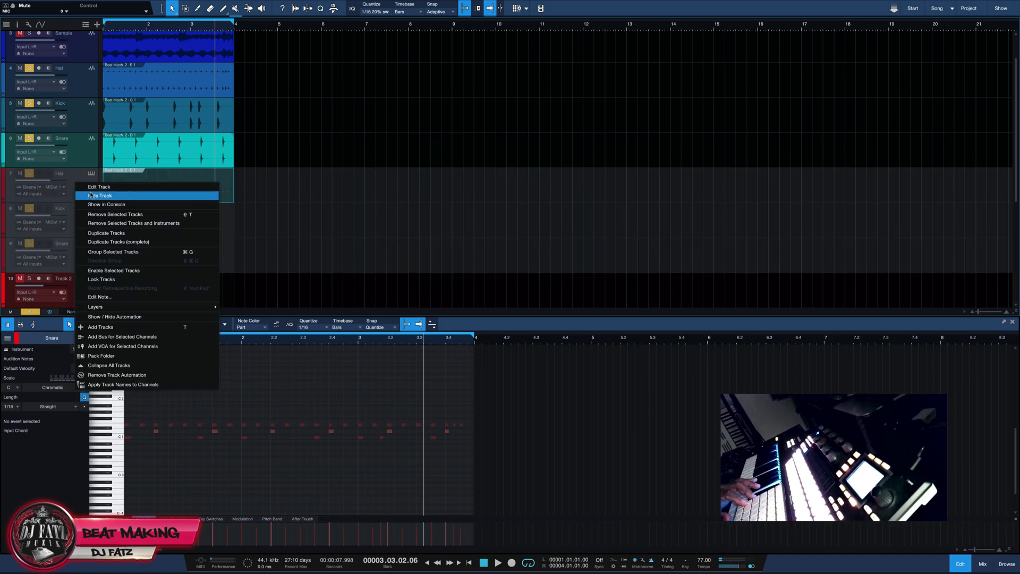
pyautogui.click(94, 196)
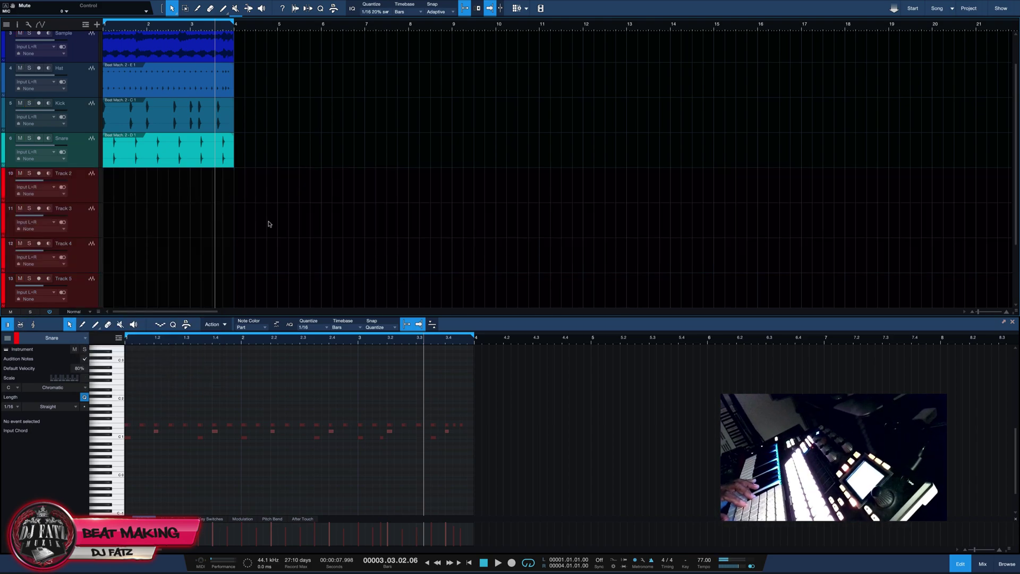
# Step: Close the note editor and return the playback position to the start of the song
pyautogui.scroll(-3, 261, 221)
pyautogui.scroll(4, 244, 246)
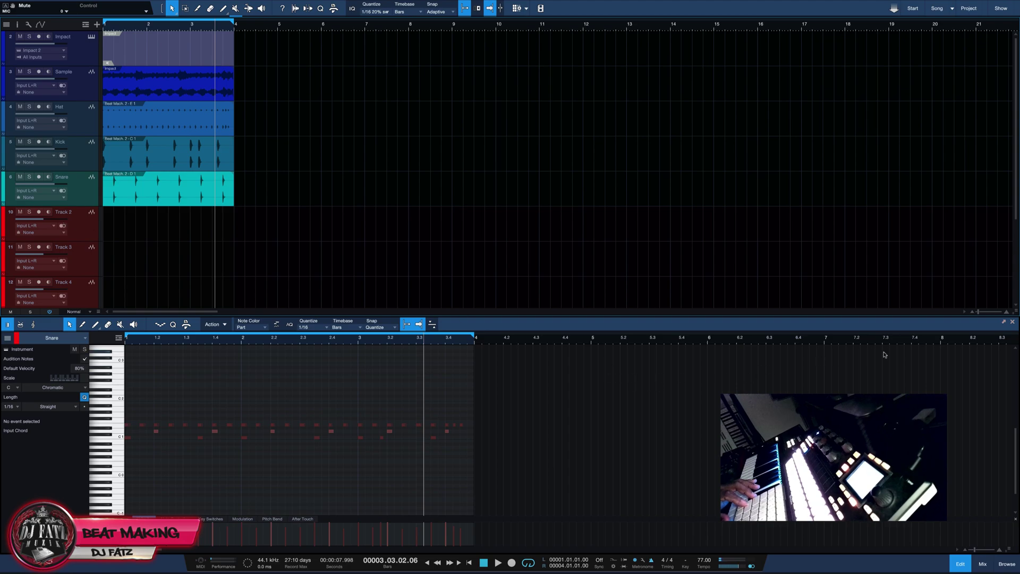
pyautogui.click(1012, 321)
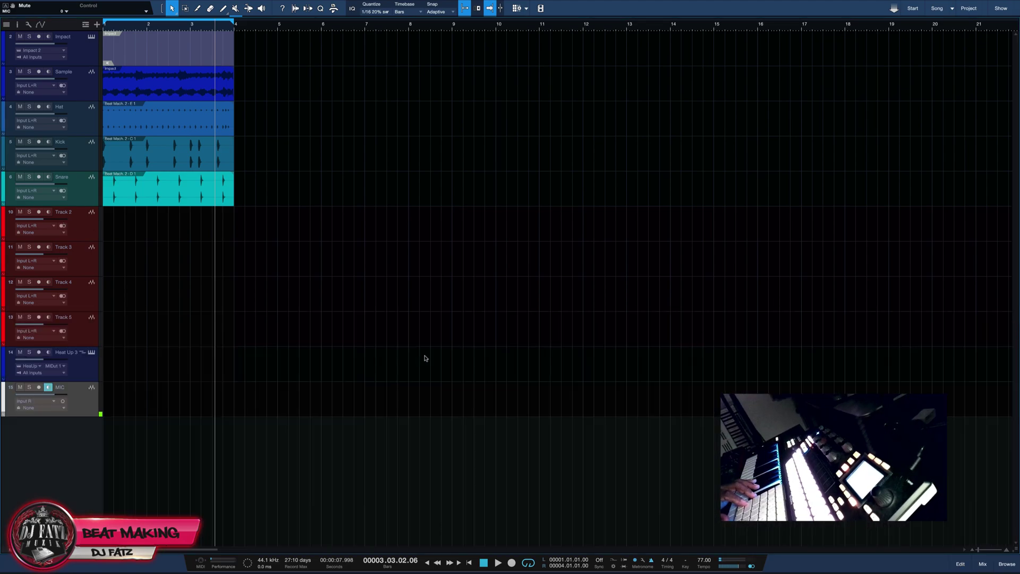
pyautogui.click(484, 562)
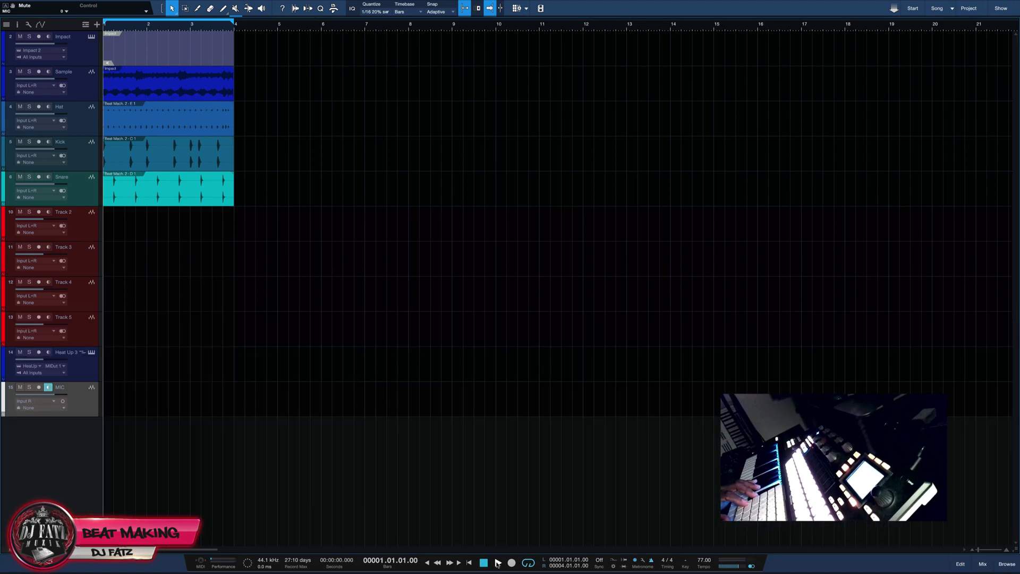
# Step: Colour the bounced Hat, Kick and Snare audio tracks red
pyautogui.click(78, 109)
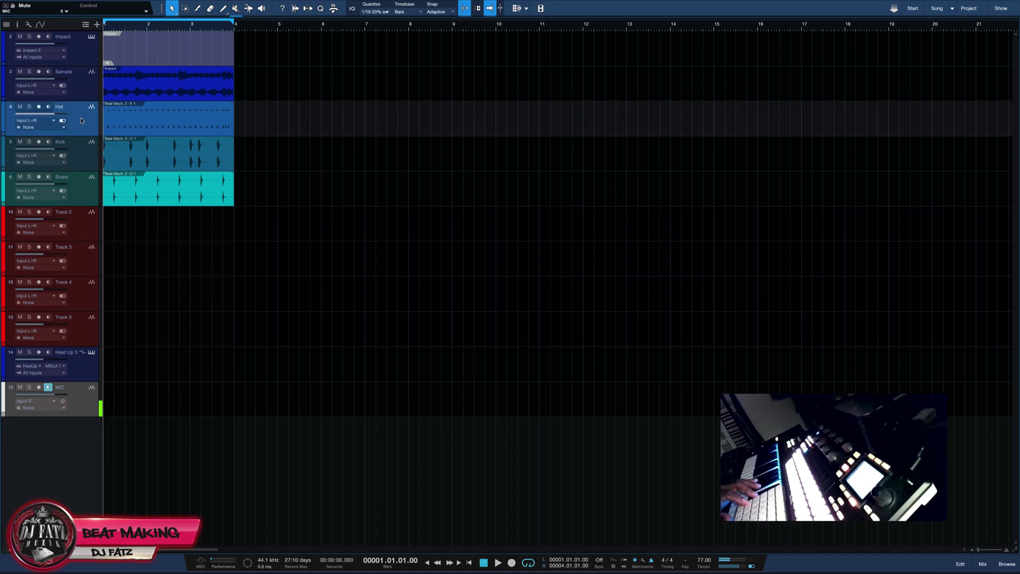
pyautogui.keyDown('shift'); pyautogui.click(89, 159); pyautogui.keyUp('shift')
pyautogui.keyDown('shift'); pyautogui.click(78, 181); pyautogui.keyUp('shift')
pyautogui.click(5, 115)
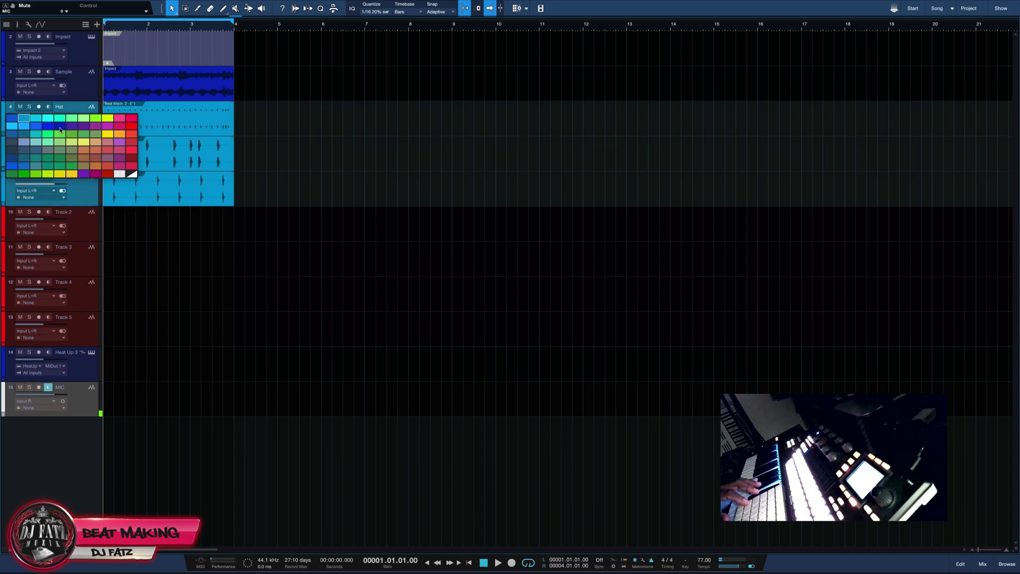
pyautogui.click(129, 126)
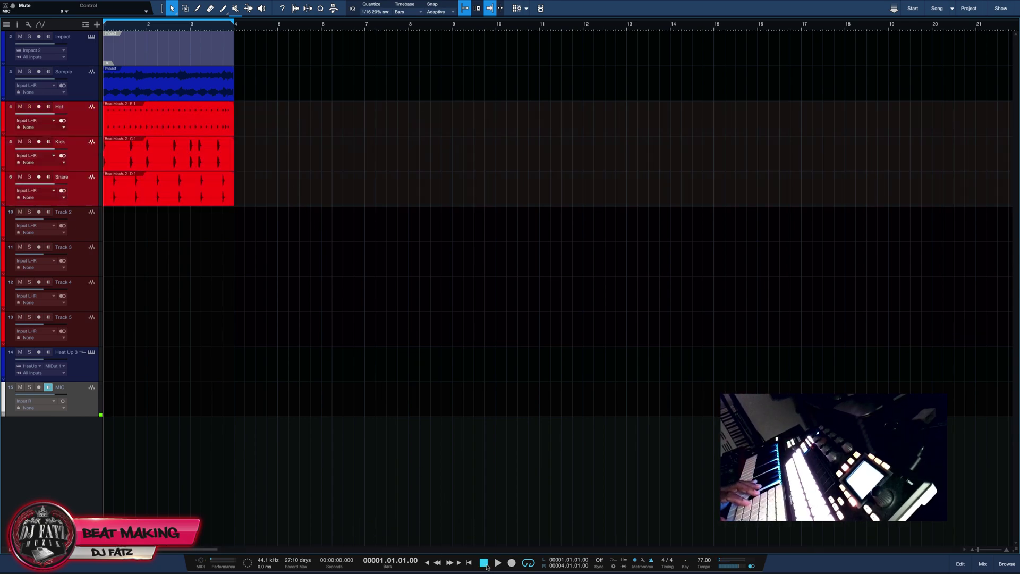
# Step: Play the loop and copy Track 2's Ozone 9 Equalizer insert onto the Hat, Kick and Snare channels in the mixer
pyautogui.click(498, 563)
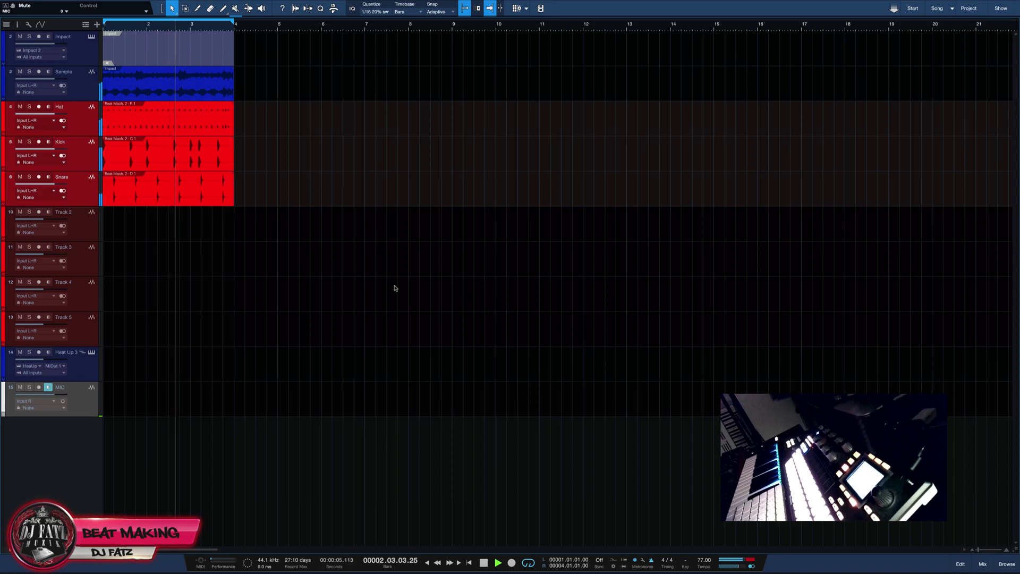
pyautogui.click(986, 566)
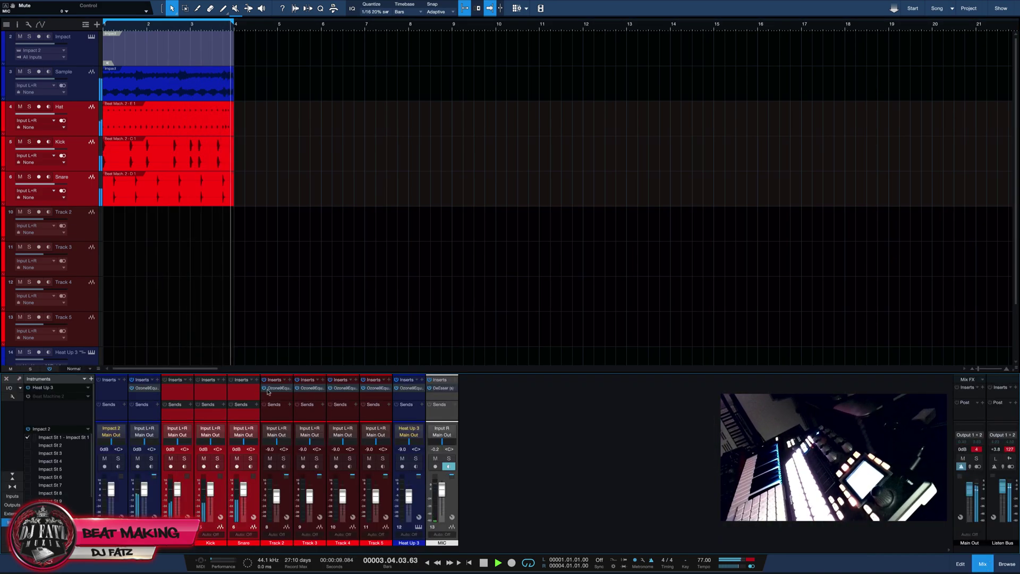
pyautogui.click(230, 393)
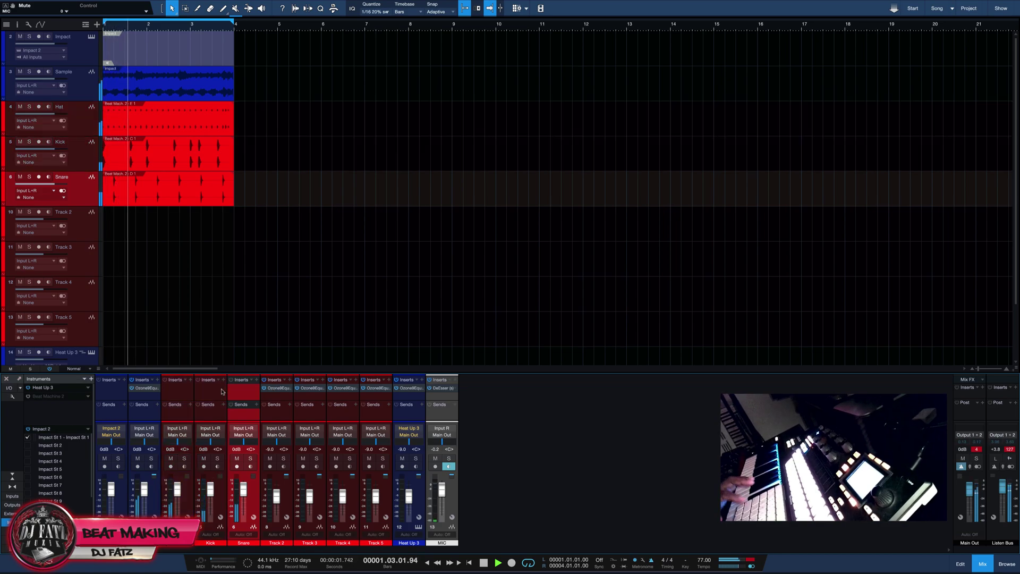
pyautogui.keyDown('ctrl'); pyautogui.click(222, 392); pyautogui.keyUp('ctrl')
pyautogui.keyDown('ctrl'); pyautogui.click(178, 392); pyautogui.keyUp('ctrl')
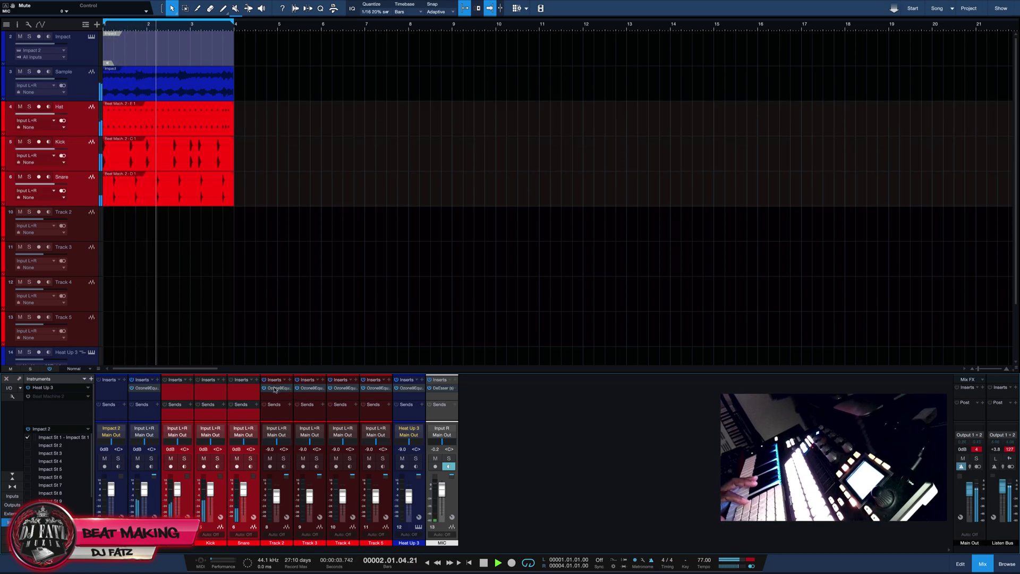
pyautogui.moveTo(274, 391); pyautogui.dragTo(240, 383)
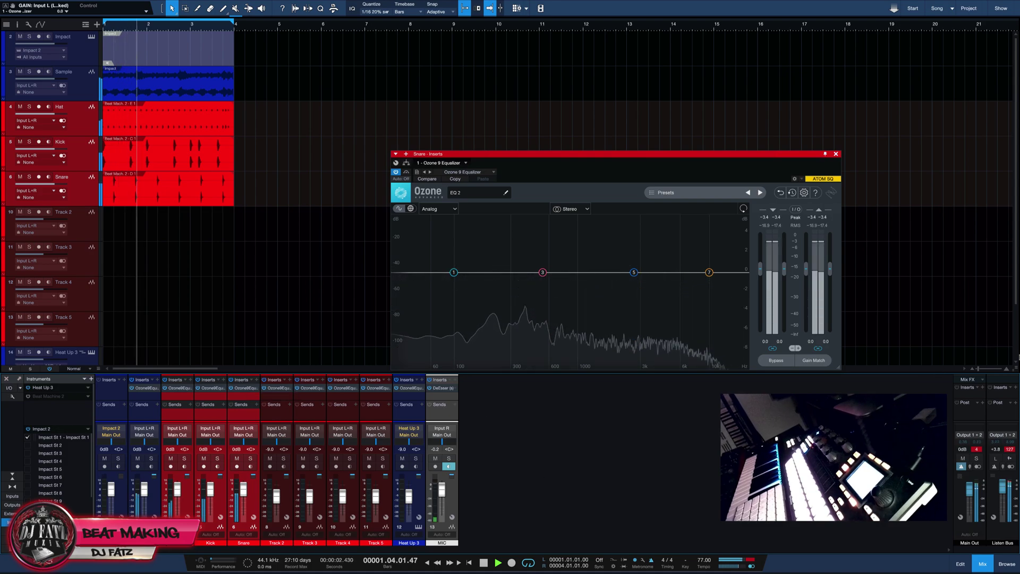
# Step: Solo the Hat, Kick and Snare channels and bring up the Ozone 9 Equalizer for the Kick channel alone
pyautogui.click(211, 391)
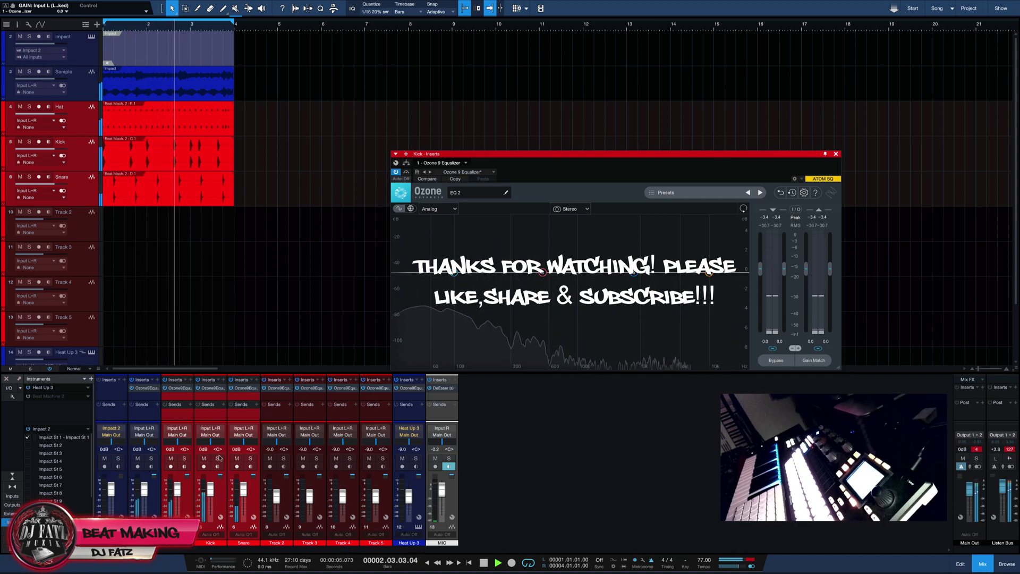
pyautogui.click(218, 458)
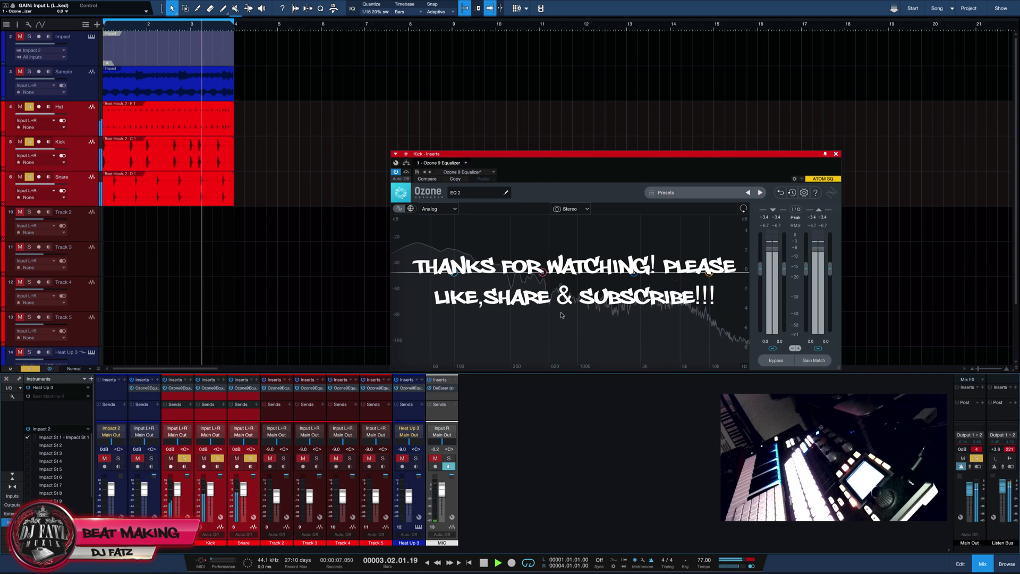
pyautogui.click(253, 419)
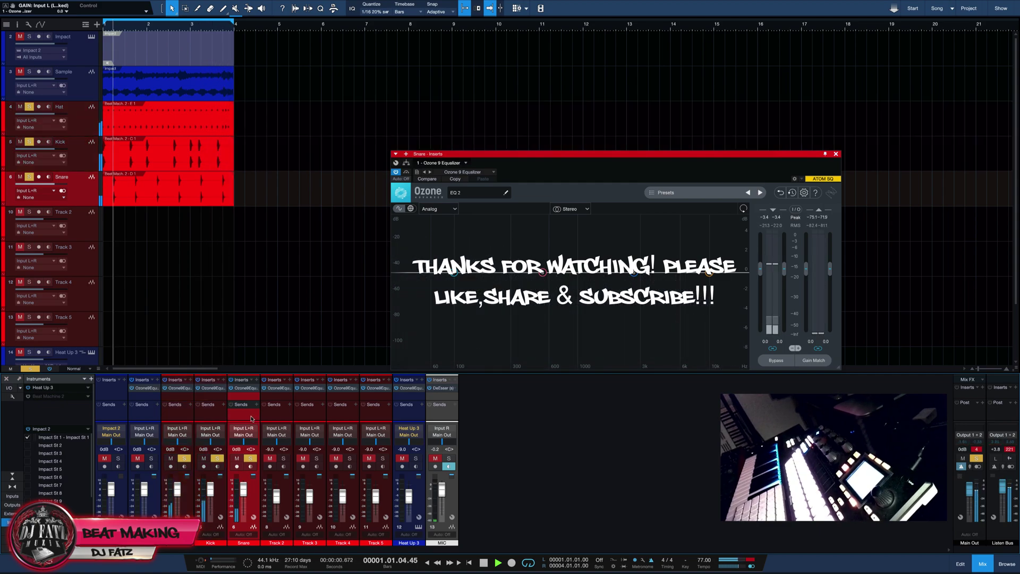
pyautogui.click(217, 417)
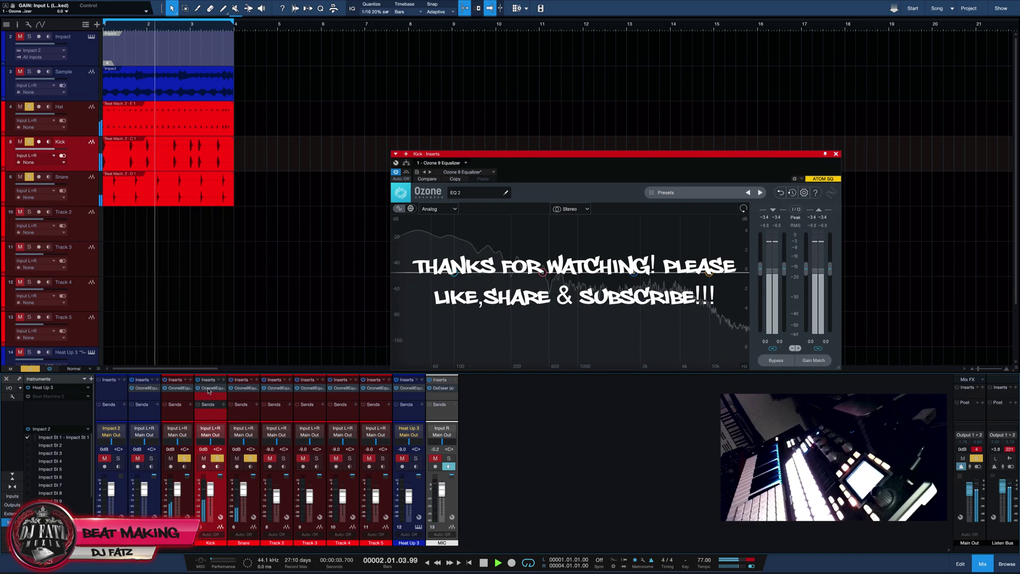